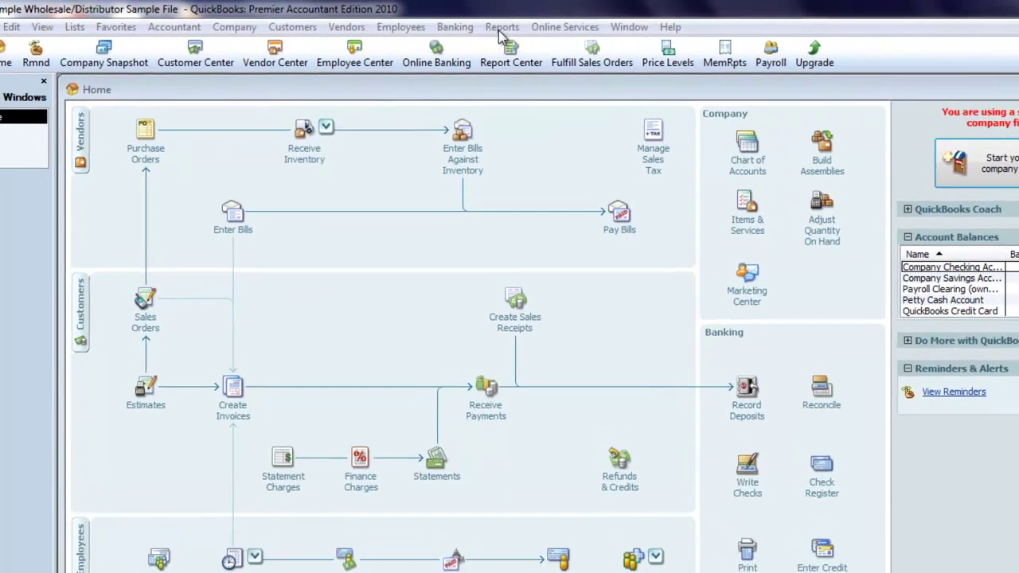
Open the Profit & Loss Standard report and move its window clear of the home page's edge.
left_click(499, 25)
mouse_move(521, 163)
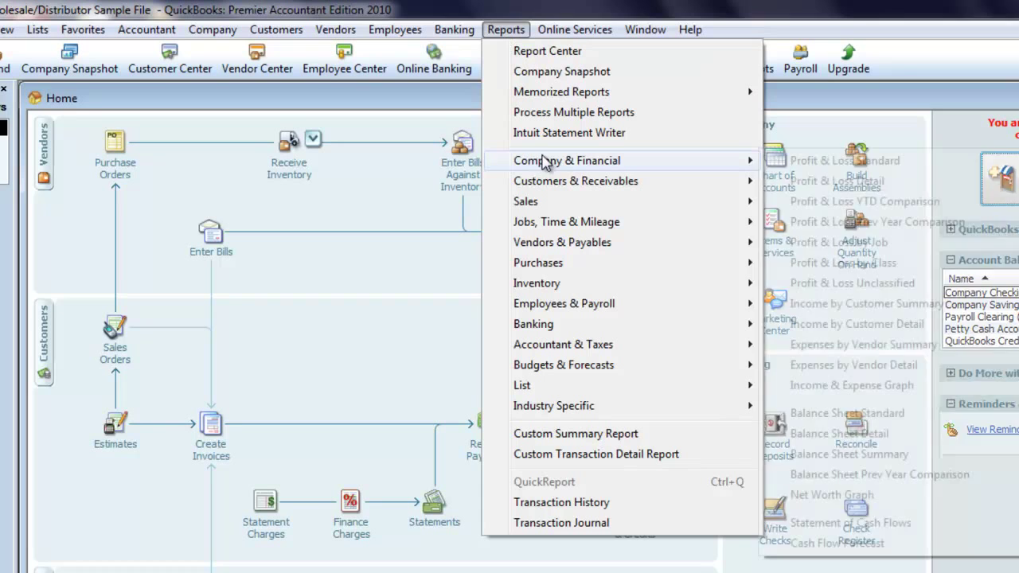
left_click(862, 162)
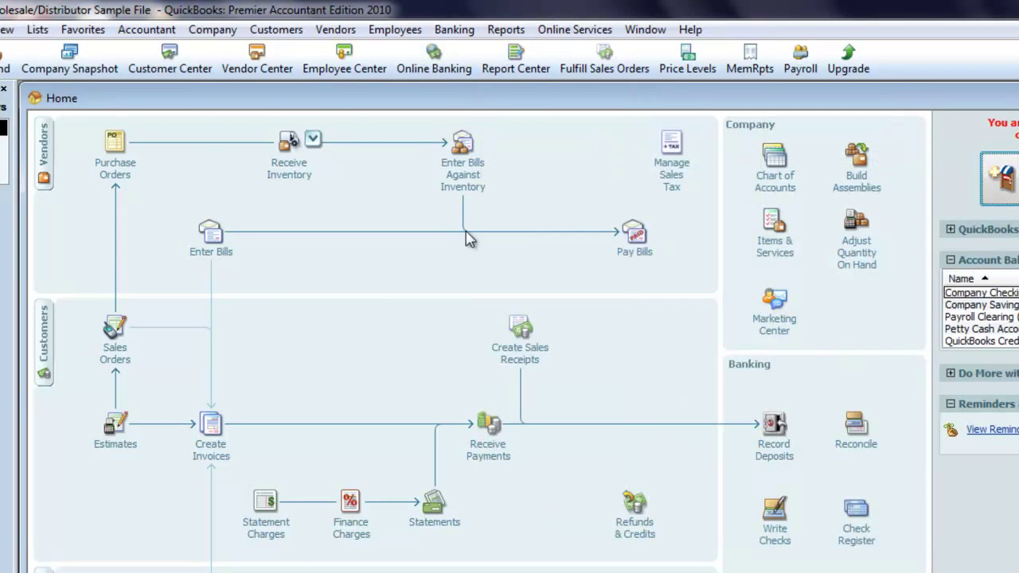
left_click_drag(486, 97, 680, 101)
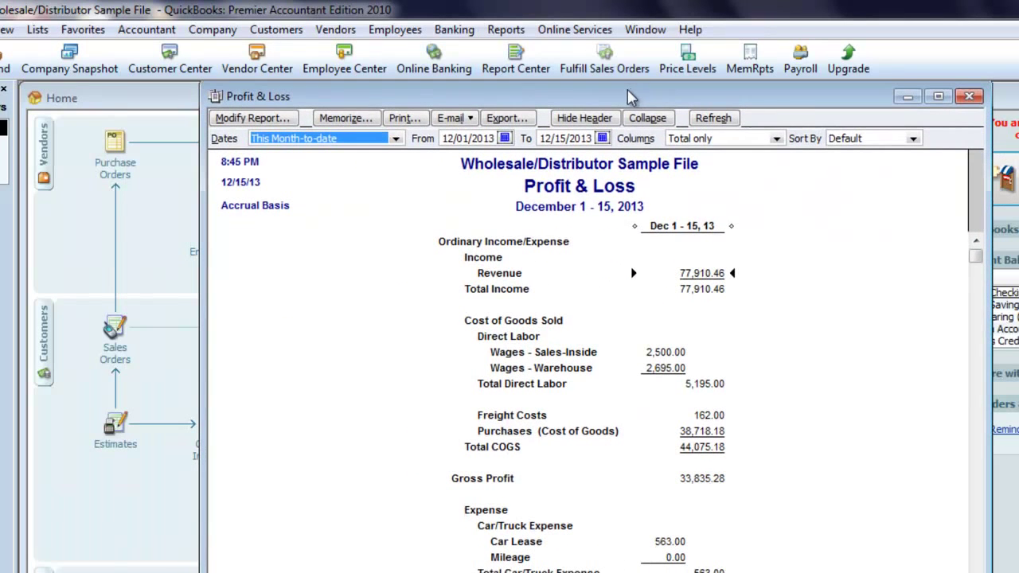
Modify the Profit & Loss report to start from 12/16/2012 and display its columns by Month.
left_click(231, 119)
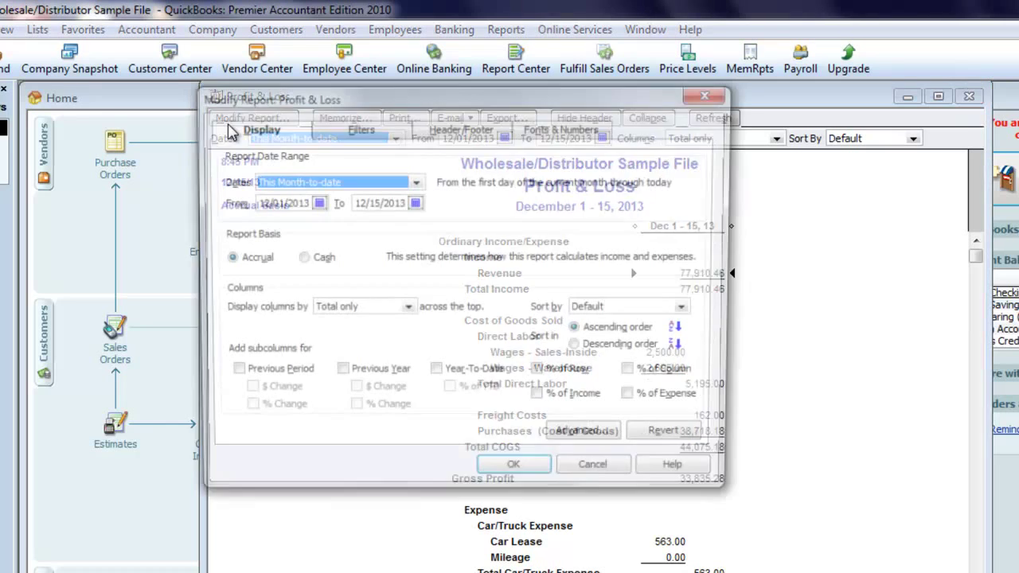
left_click(305, 202)
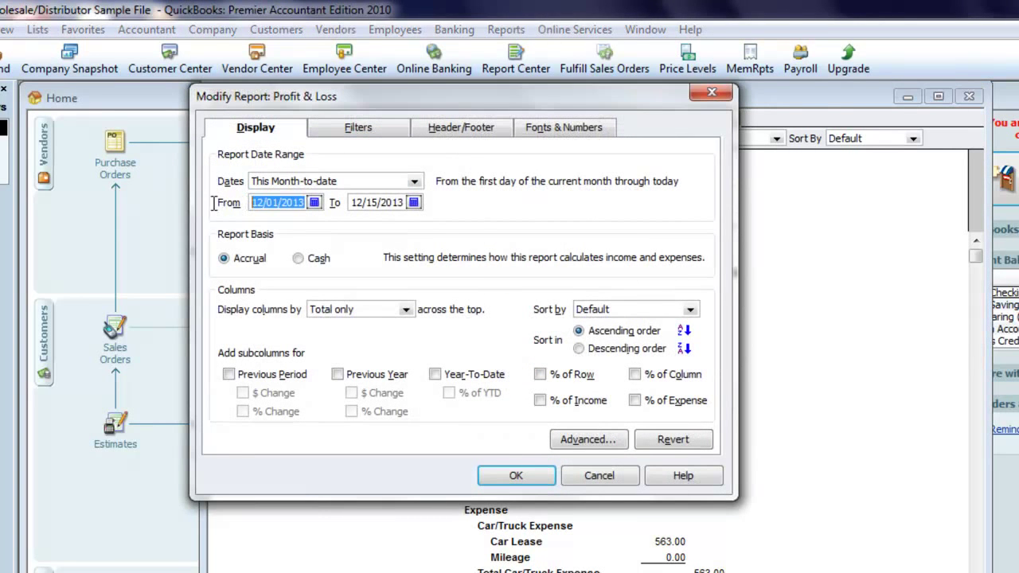
type("12")
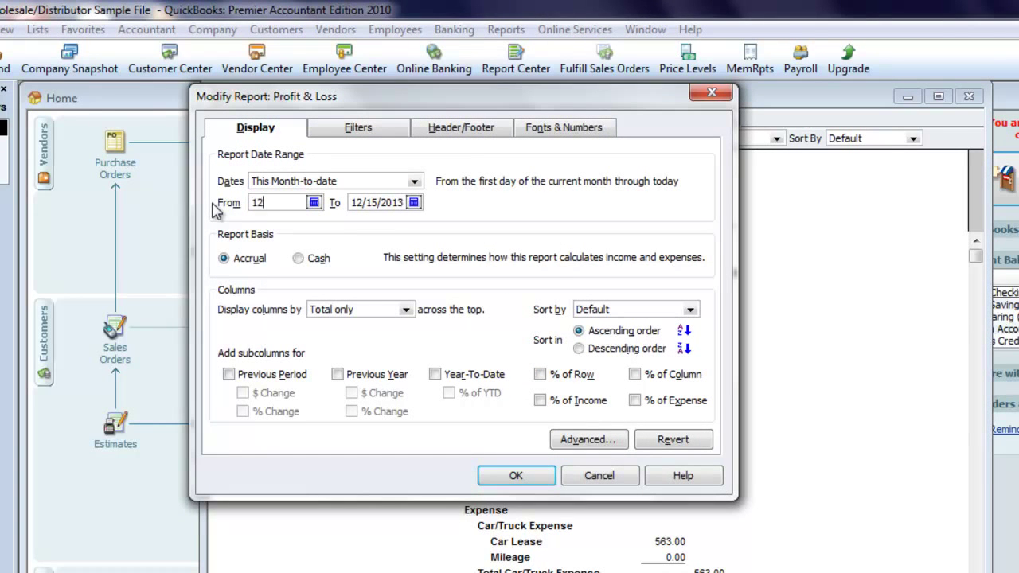
type(".16.12")
key("Tab")
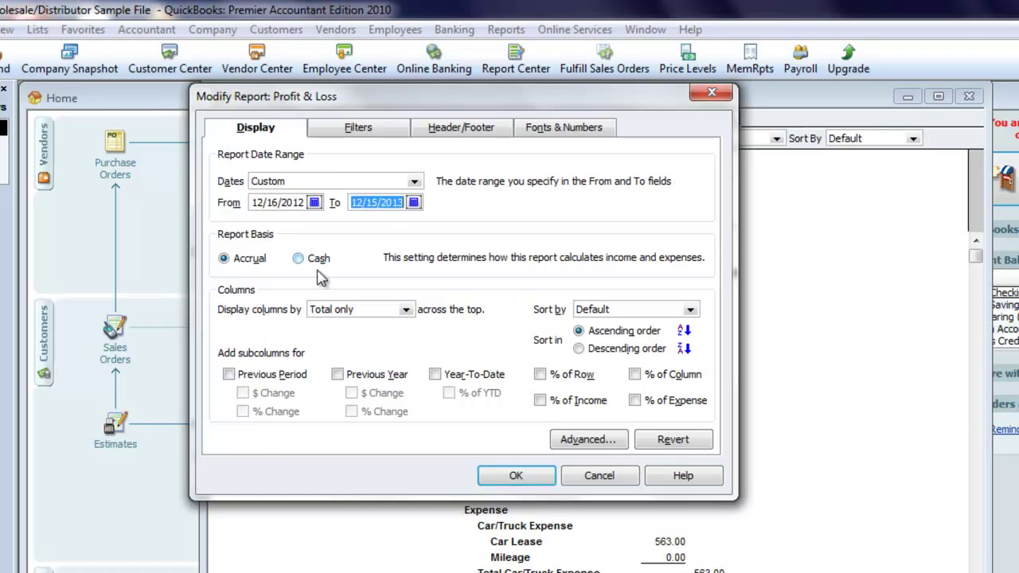
left_click(407, 309)
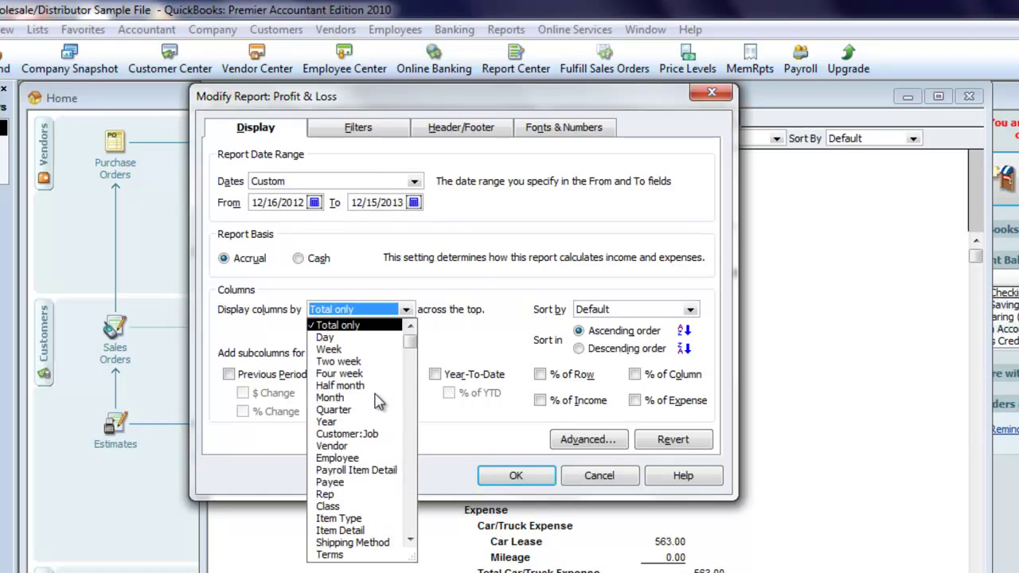
left_click(382, 397)
left_click(515, 475)
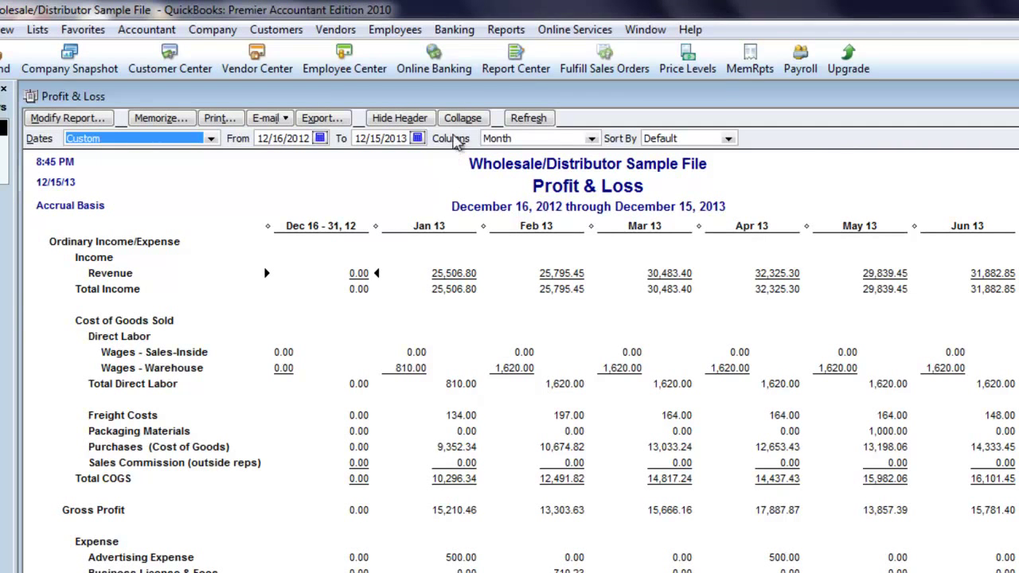
Collapse the Profit & Loss report's subaccounts and export it to a new Excel workbook.
left_click(461, 119)
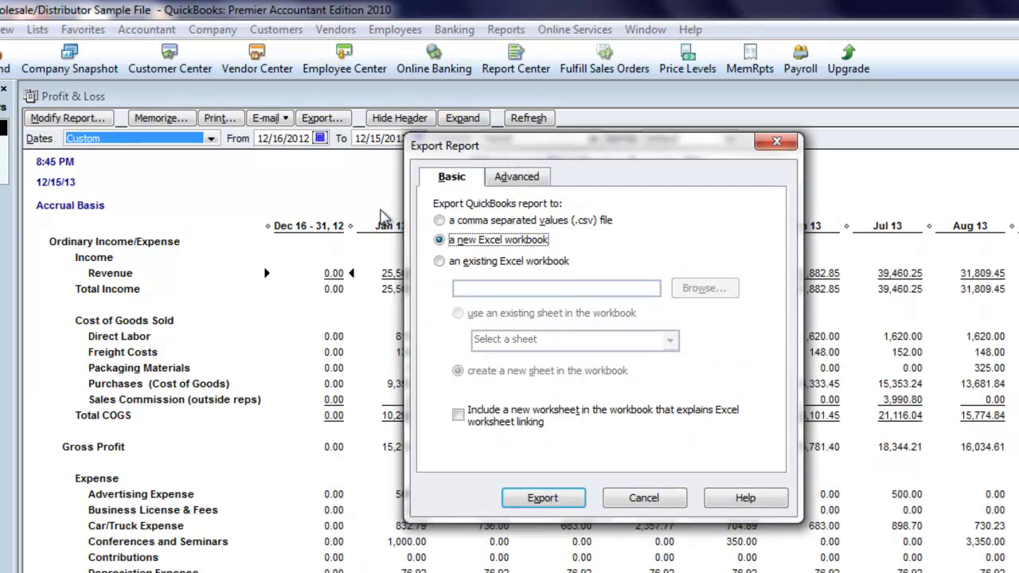
left_click(555, 497)
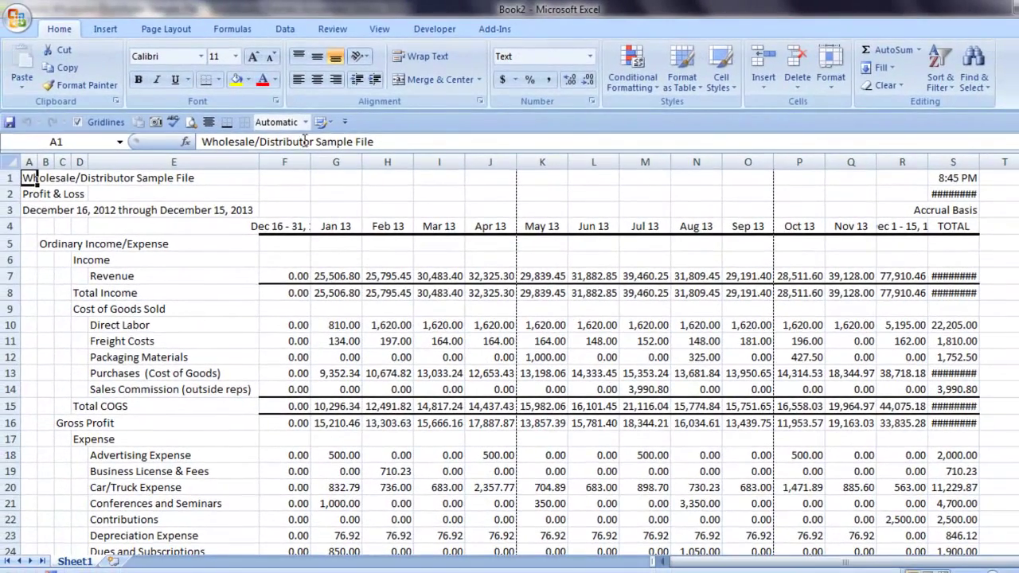
Set the exported Profit & Loss sheet's print width to 1 page and autofit the TOTAL column S.
left_click(305, 121)
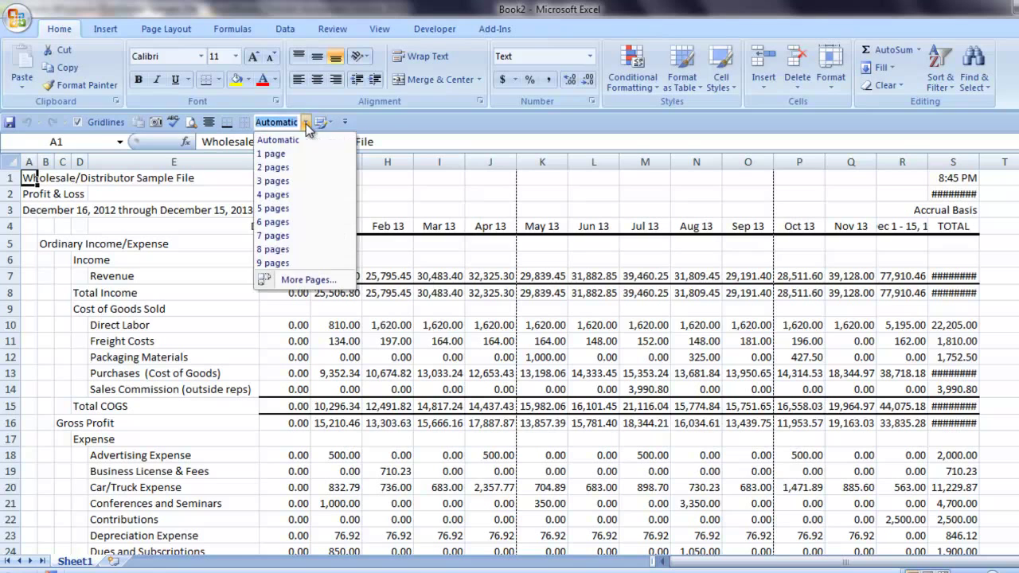
left_click(277, 152)
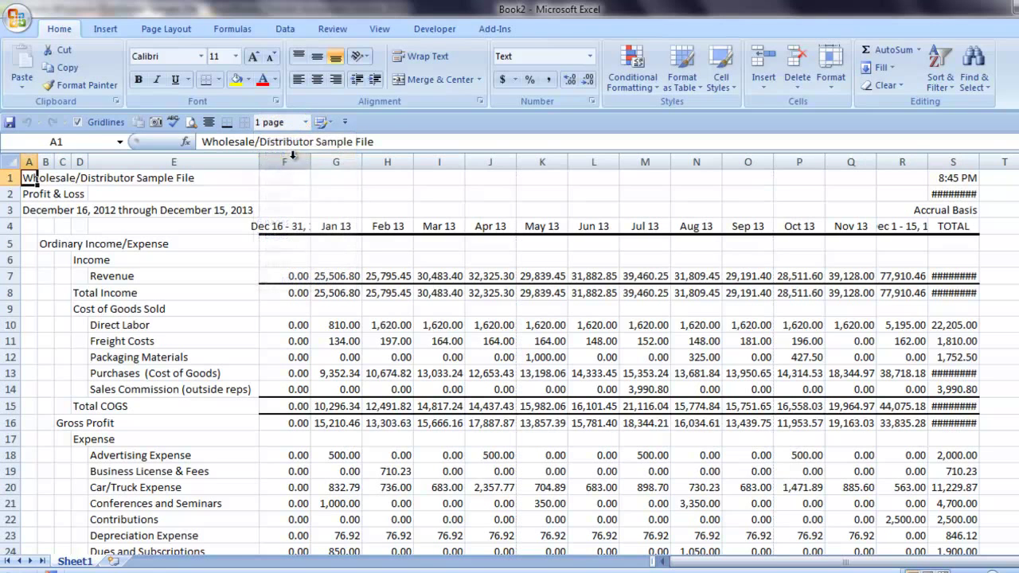
double_click(980, 162)
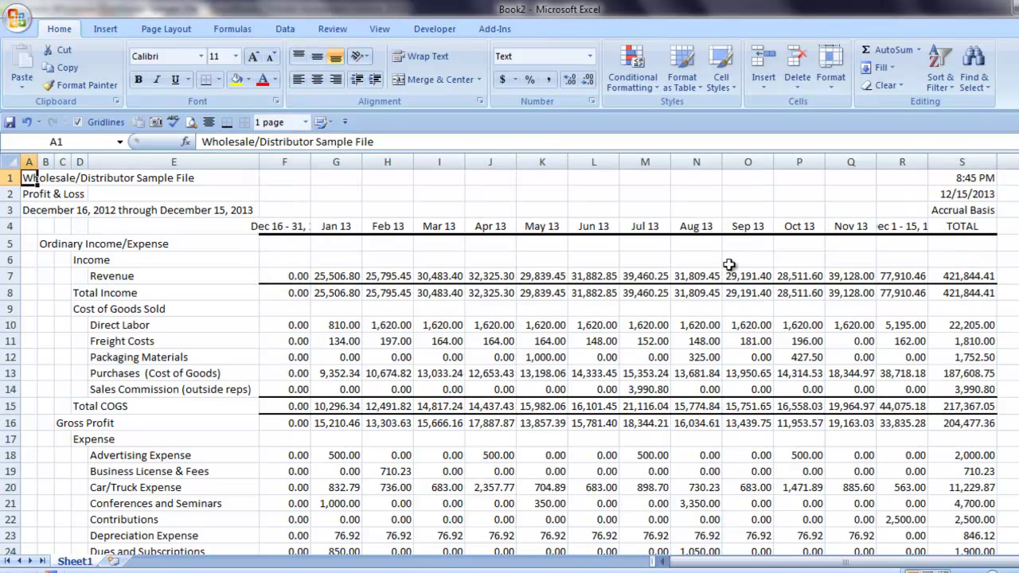
Rename the Profit & Loss worksheet as P&L.
double_click(89, 567)
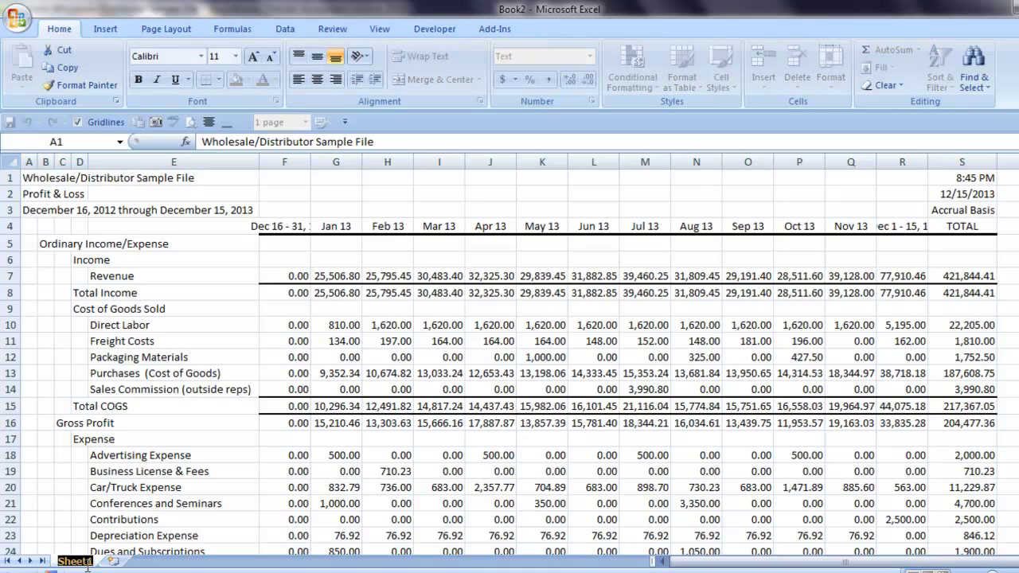
type("P&L")
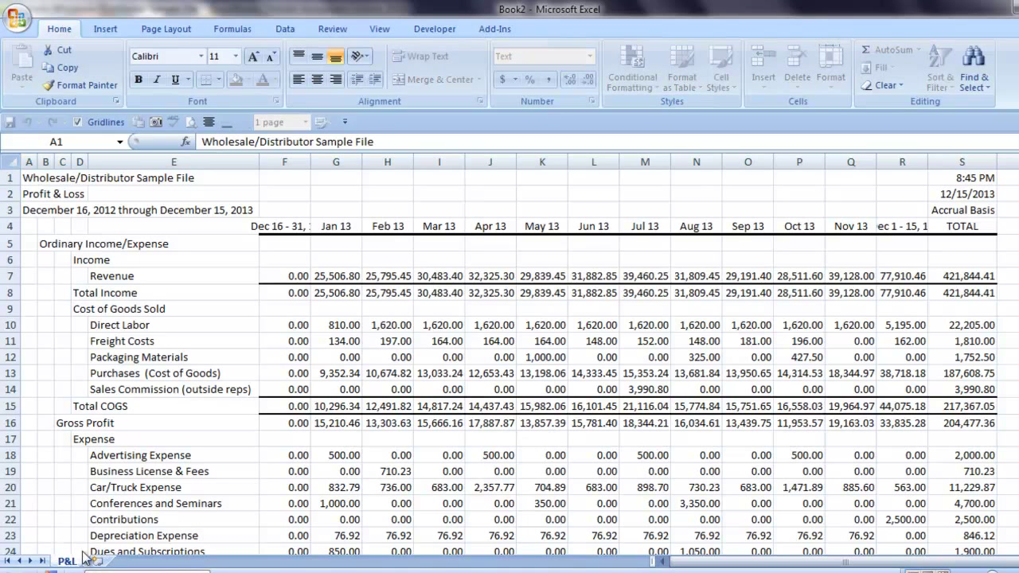
left_click(110, 499)
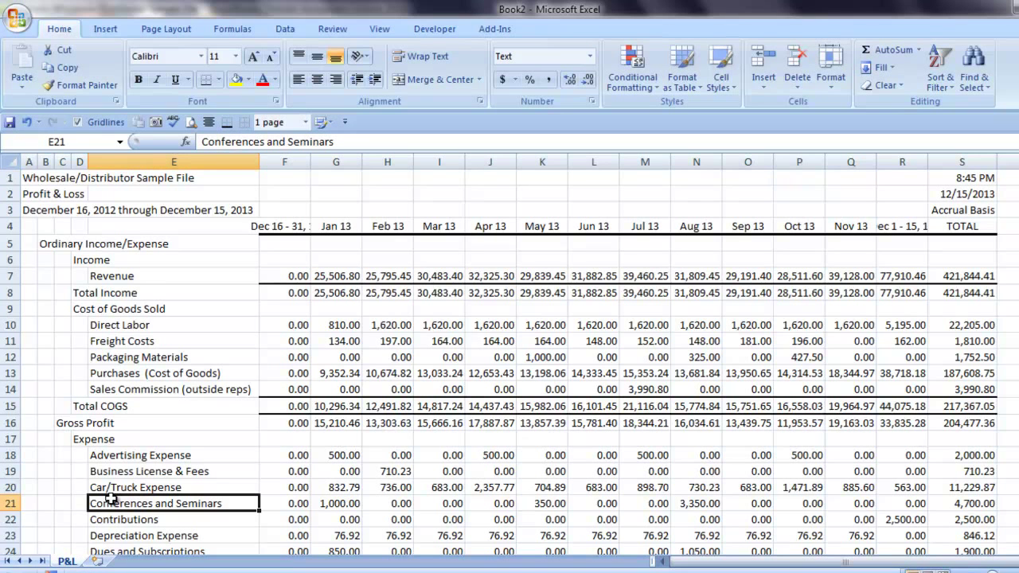
Switch back to QuickBooks, put the Profit & Loss report away, and open the Balance Sheet Standard report.
key("alt+Tab")
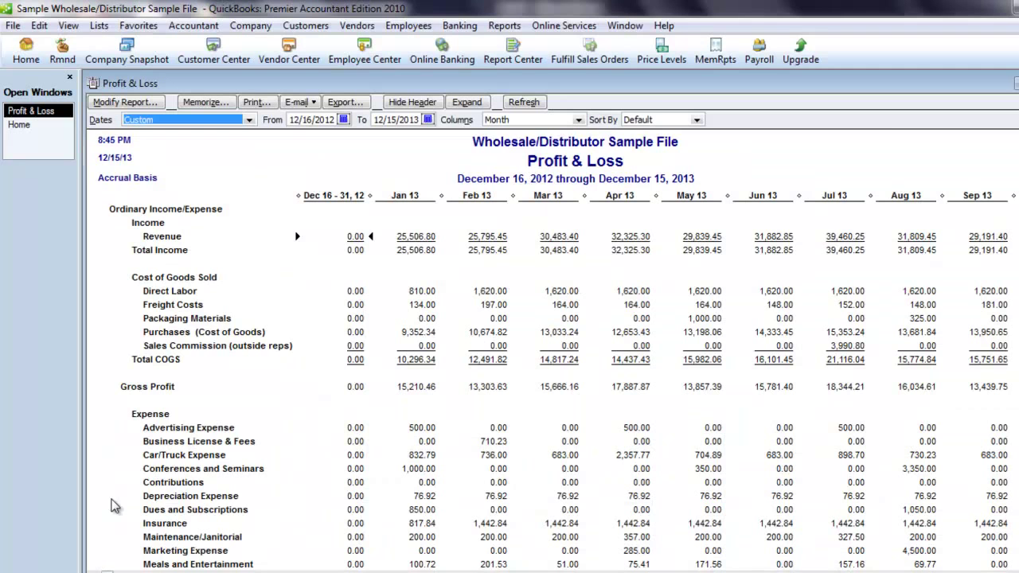
left_click(1015, 83)
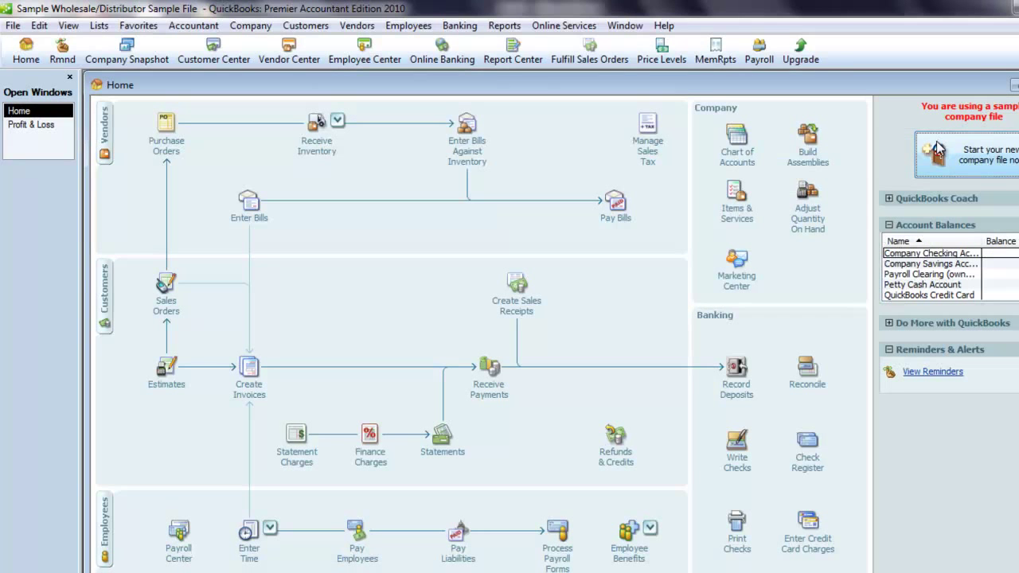
left_click(504, 25)
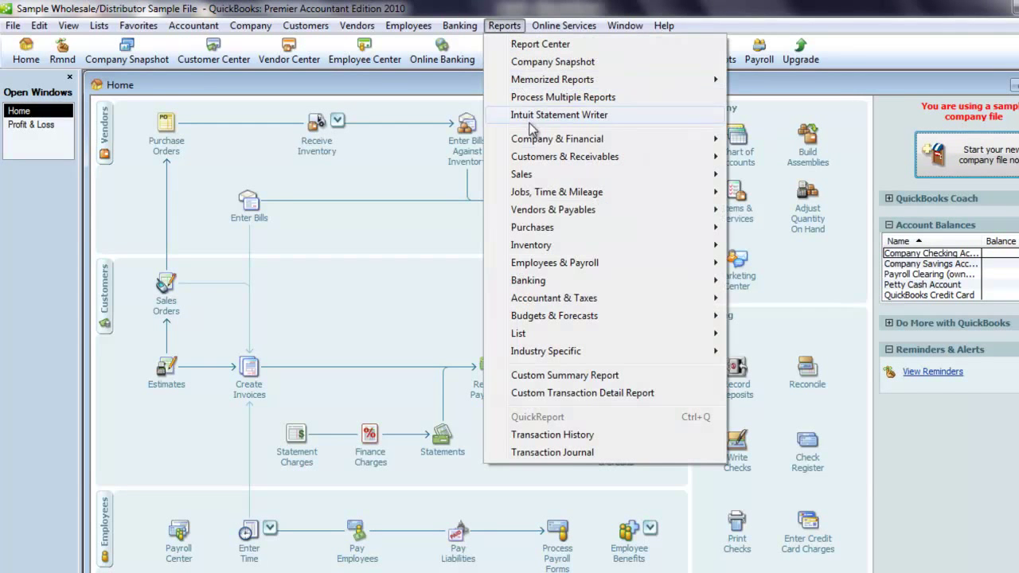
mouse_move(558, 142)
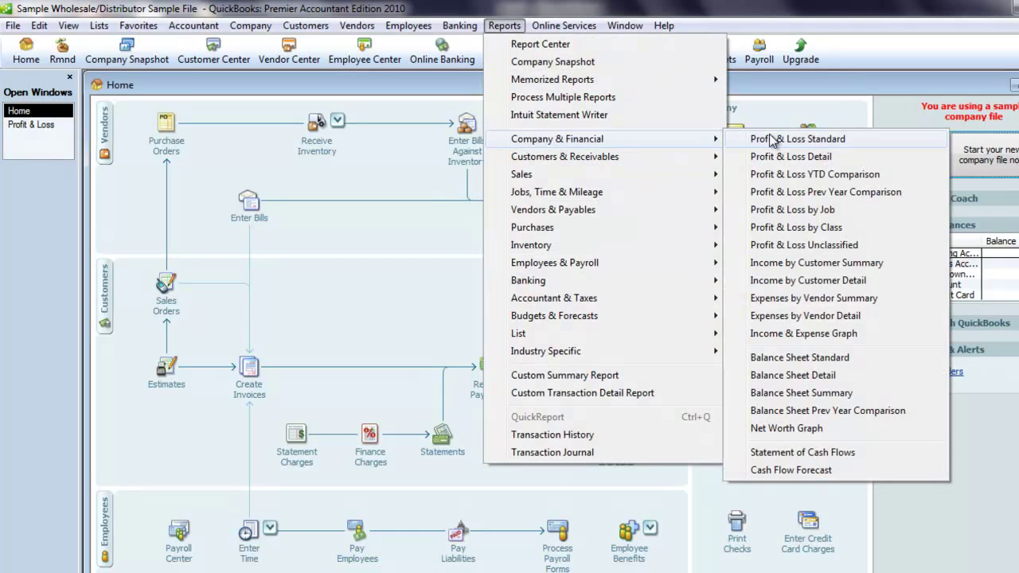
left_click(785, 359)
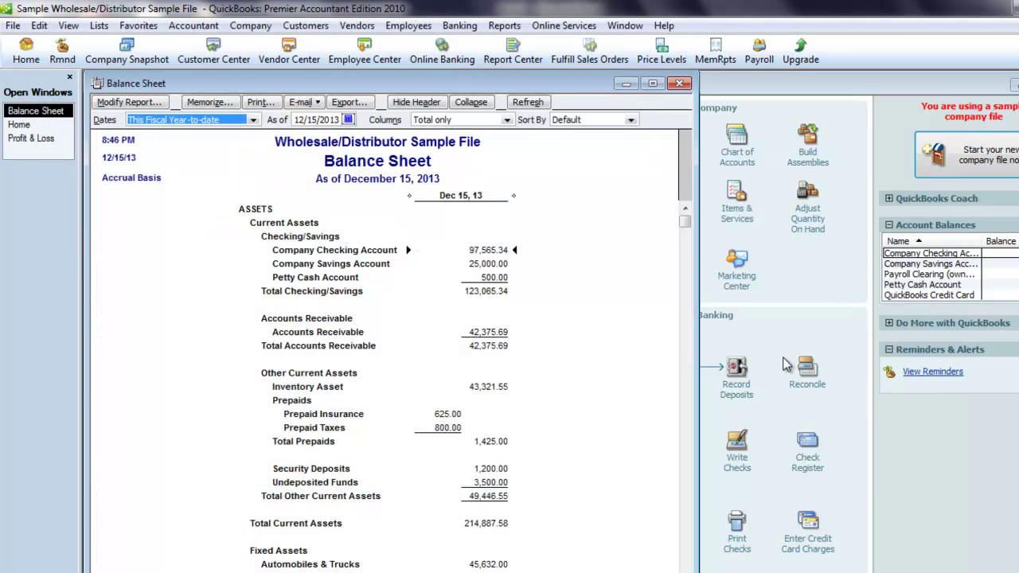
left_click_drag(535, 86, 693, 87)
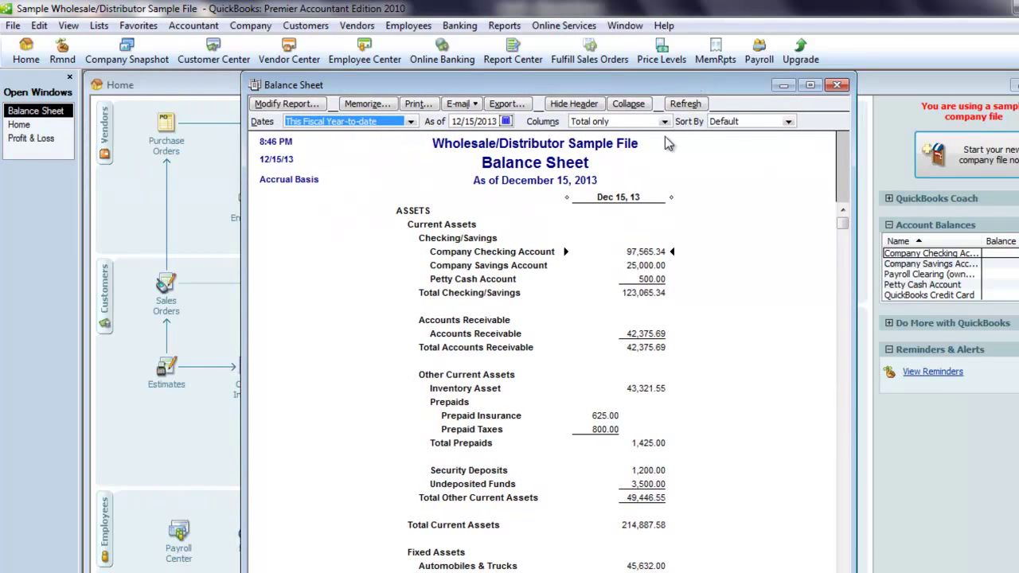
Modify the Balance Sheet report to start from 12/16/2012 and display its columns by Month.
left_click(316, 105)
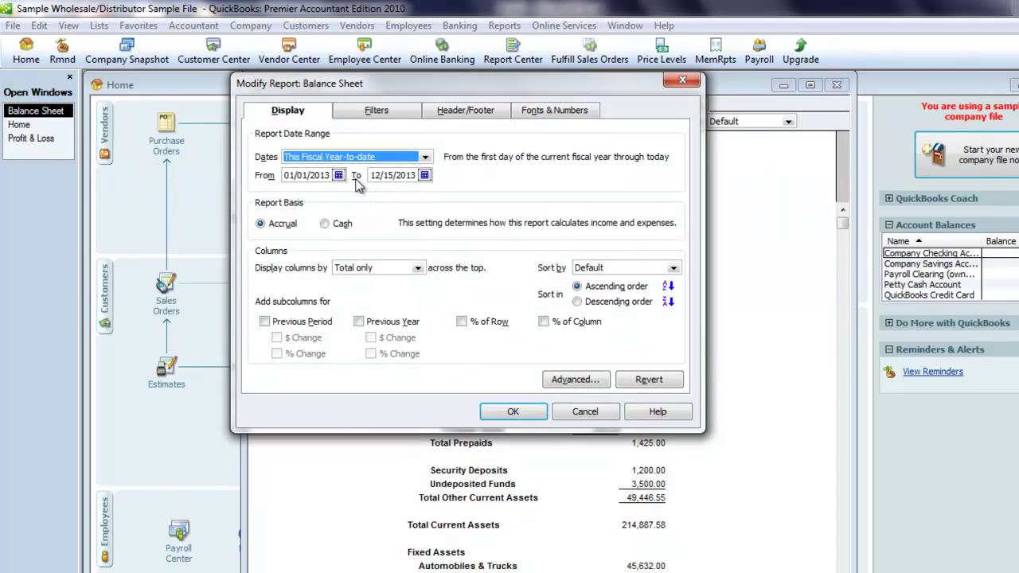
left_click_drag(331, 175, 273, 172)
type("12.16.12")
key("Tab")
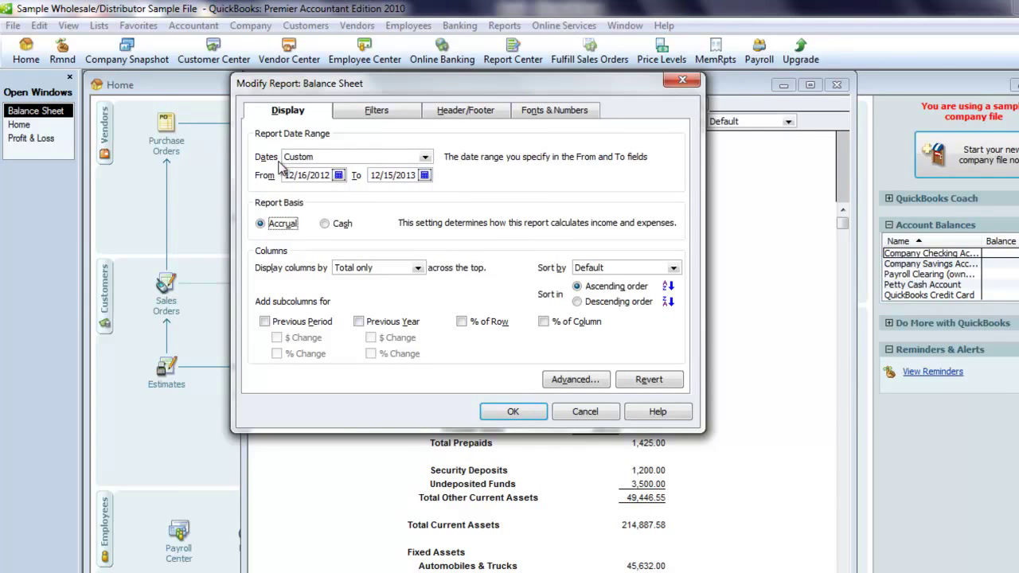
left_click(417, 268)
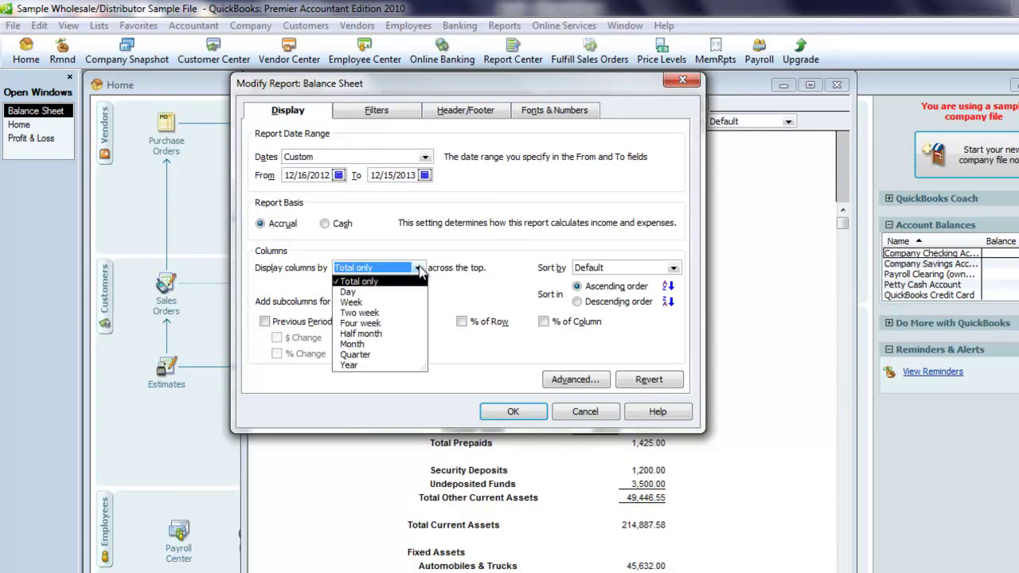
left_click(400, 344)
left_click(496, 410)
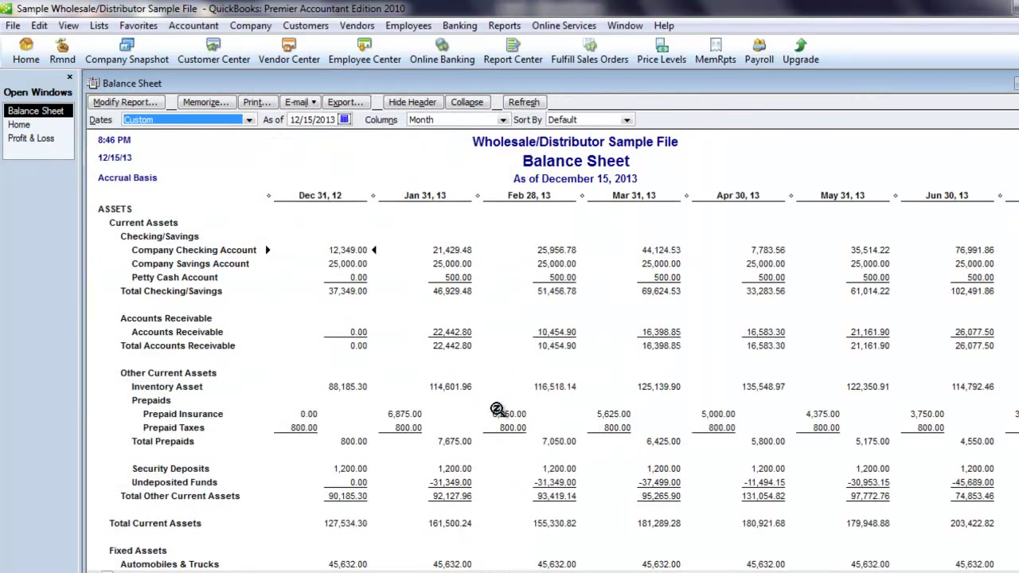
Collapse the Balance Sheet report's subaccounts and export it to a new Excel workbook.
left_click(478, 104)
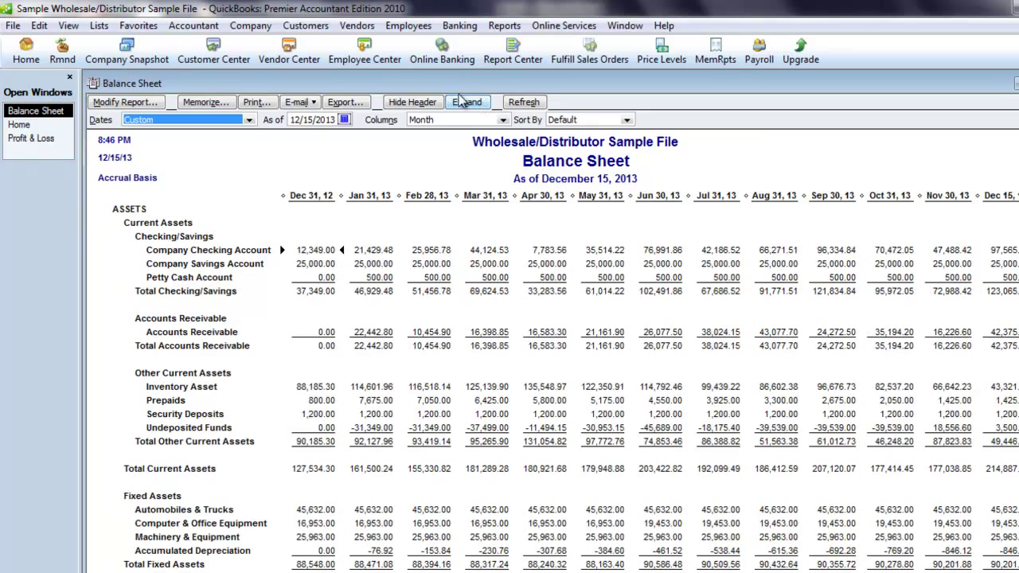
left_click(345, 104)
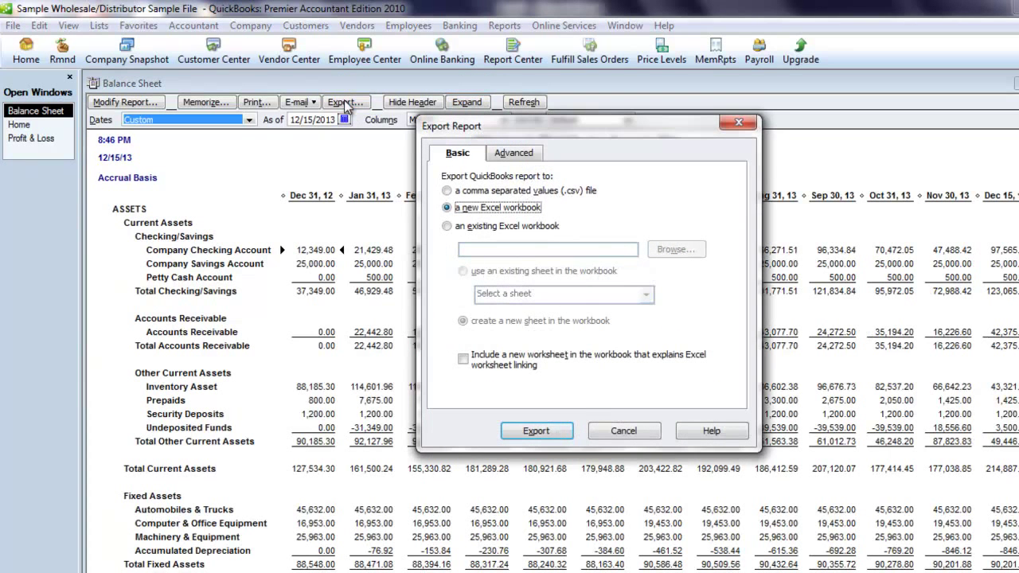
left_click(539, 426)
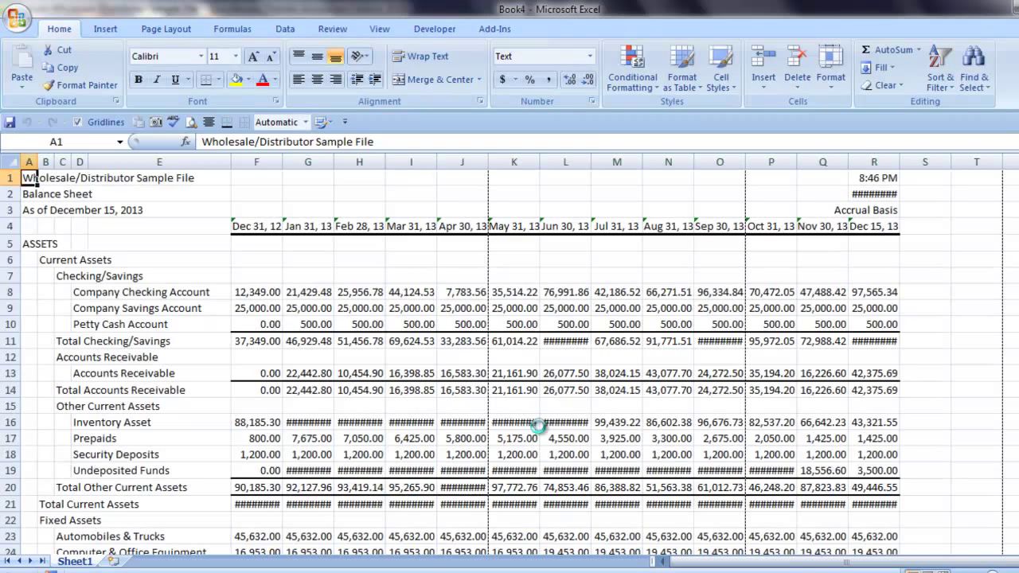
Autofit columns F through R of the exported Balance Sheet and set its print width to 1 page.
left_click(263, 157)
left_click_drag(263, 157, 867, 186)
double_click(743, 161)
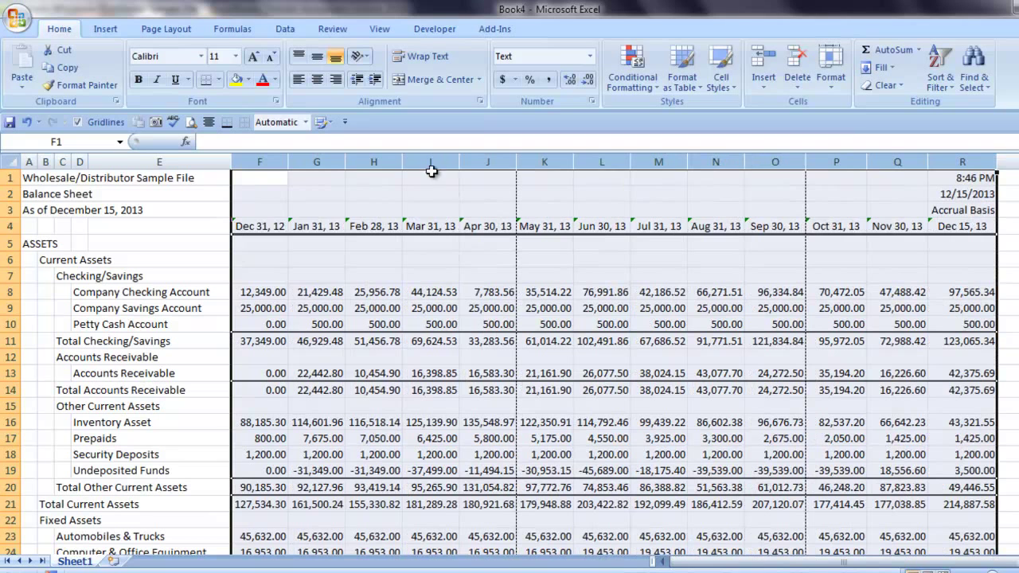
left_click(306, 122)
left_click(293, 156)
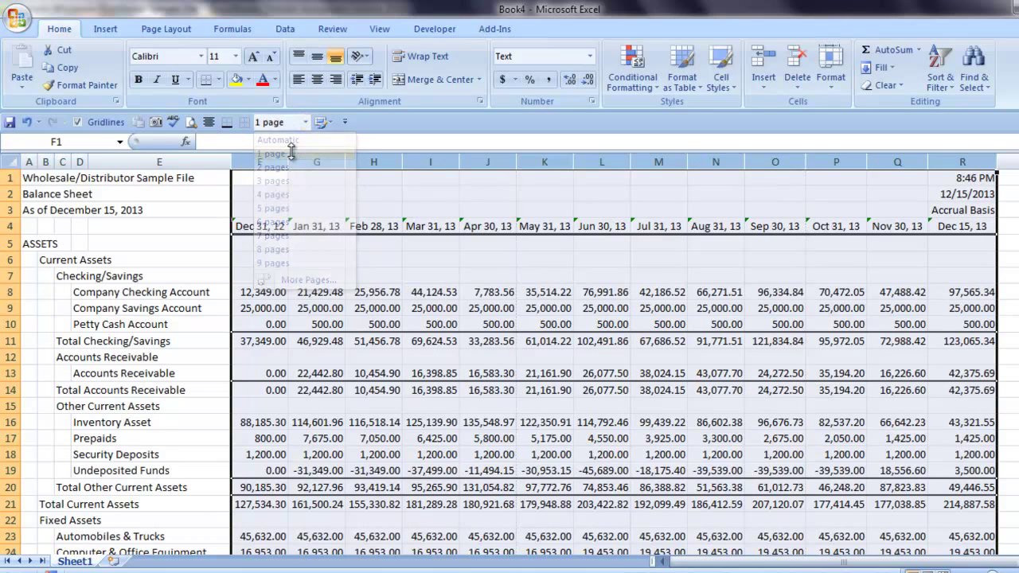
left_click(354, 252)
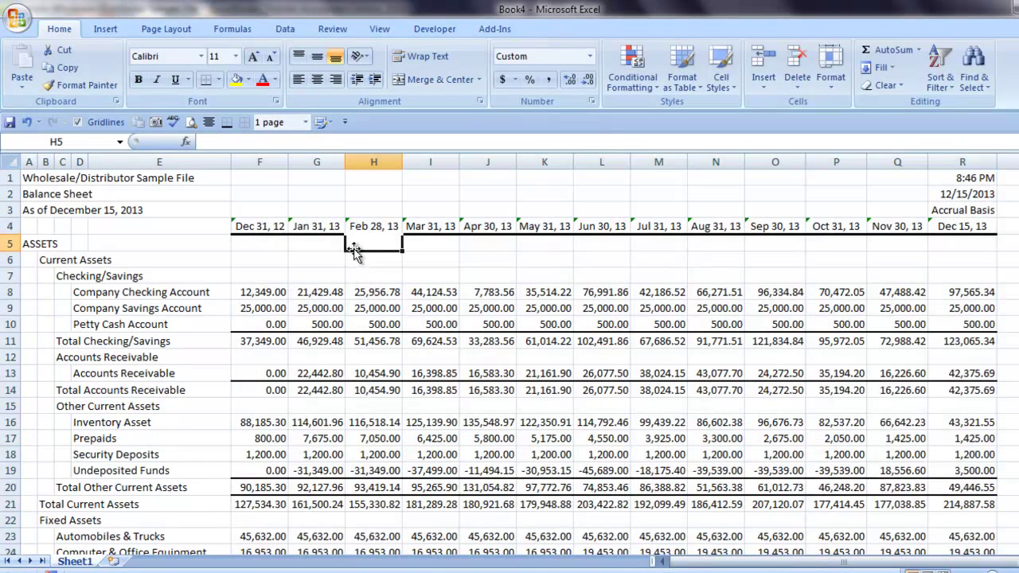
Arrange all open workbook windows horizontally.
left_click(378, 30)
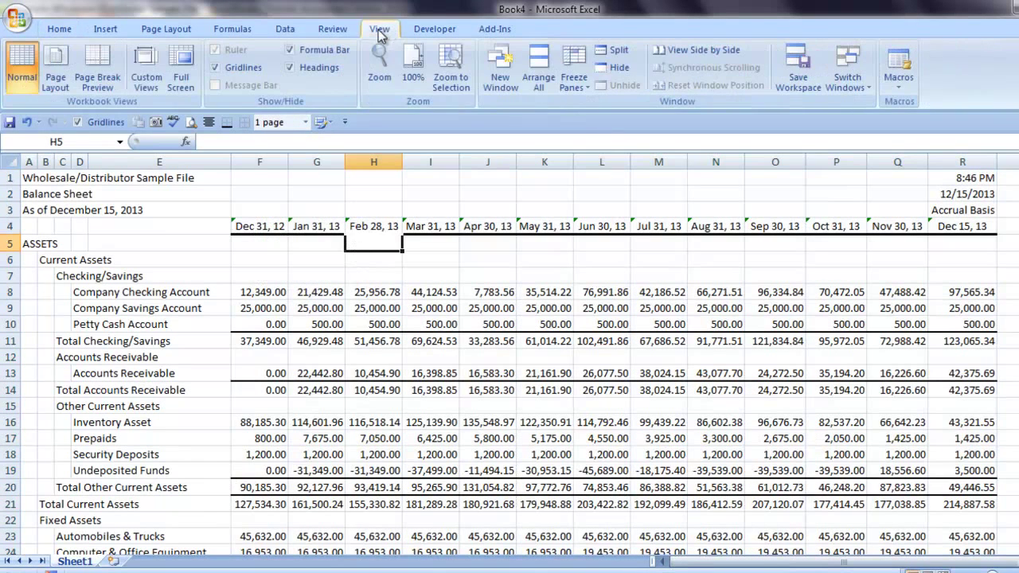
left_click(539, 84)
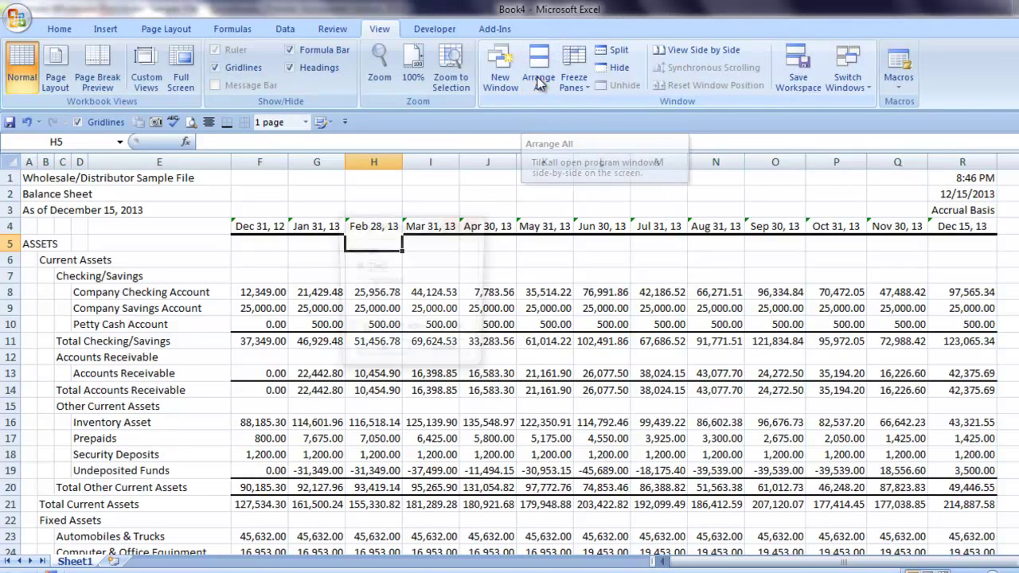
left_click(357, 281)
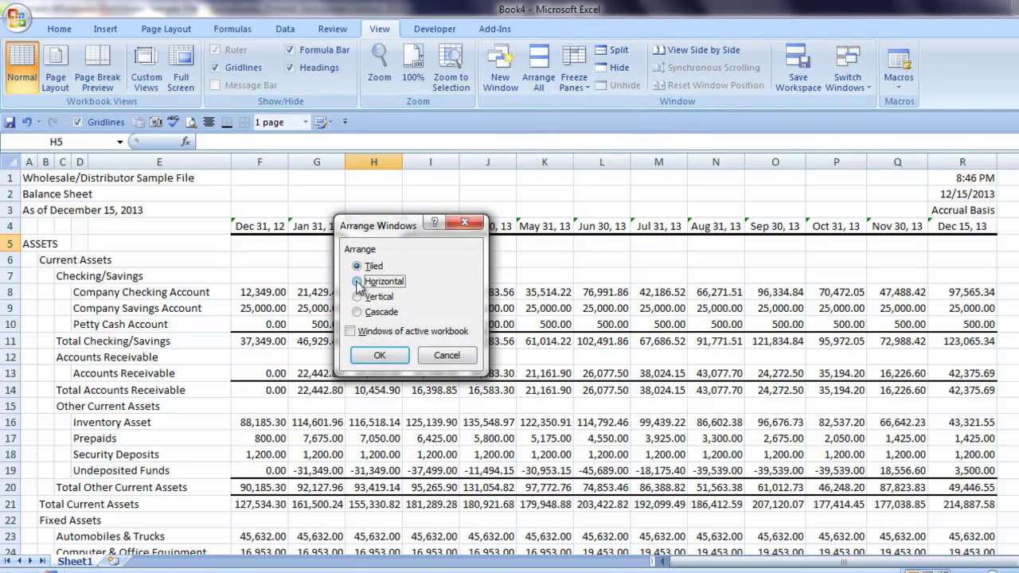
left_click(380, 355)
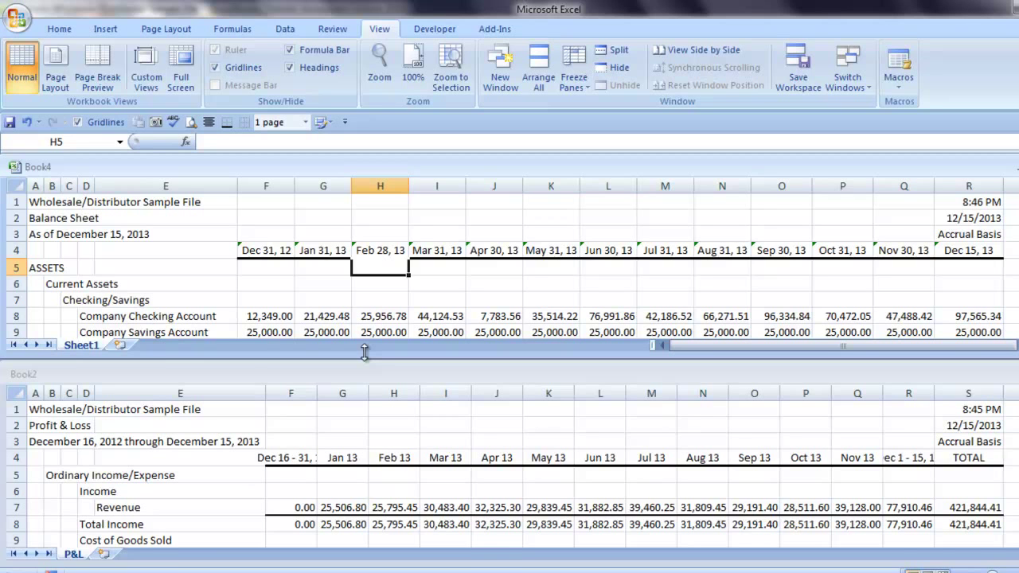
Rename the Balance Sheet workbook's Sheet1 as BS.
double_click(80, 346)
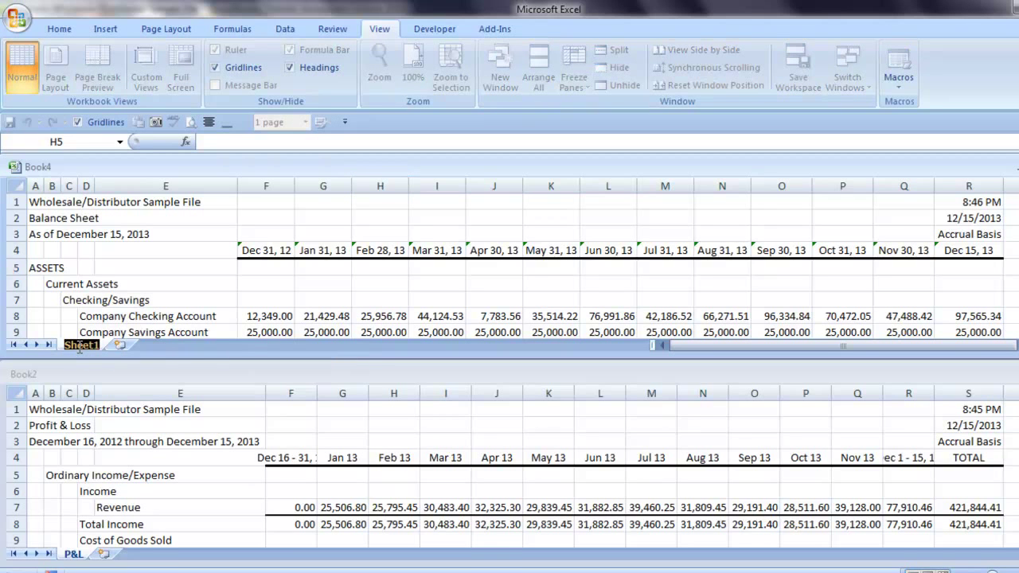
type("BS")
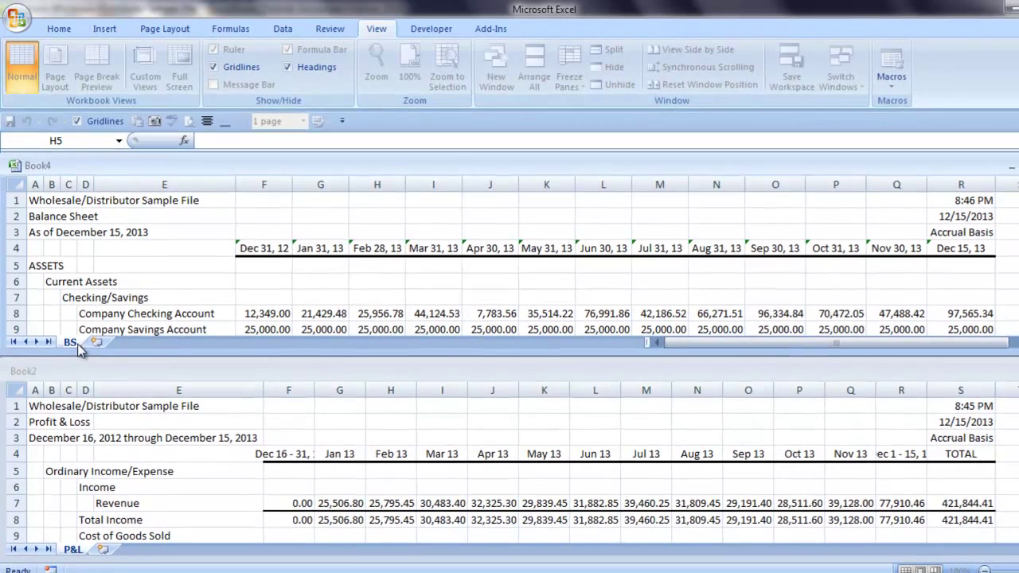
key("Return")
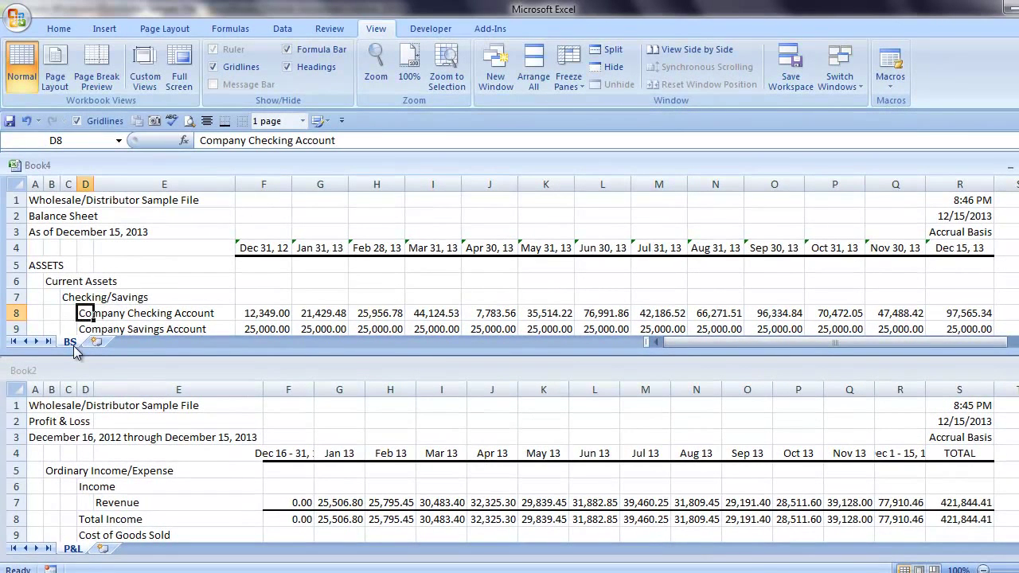
Bring the BS sheet into Book2 after the P&L sheet, close Book4 and maximize Book2's window.
left_click_drag(106, 542, 106, 542)
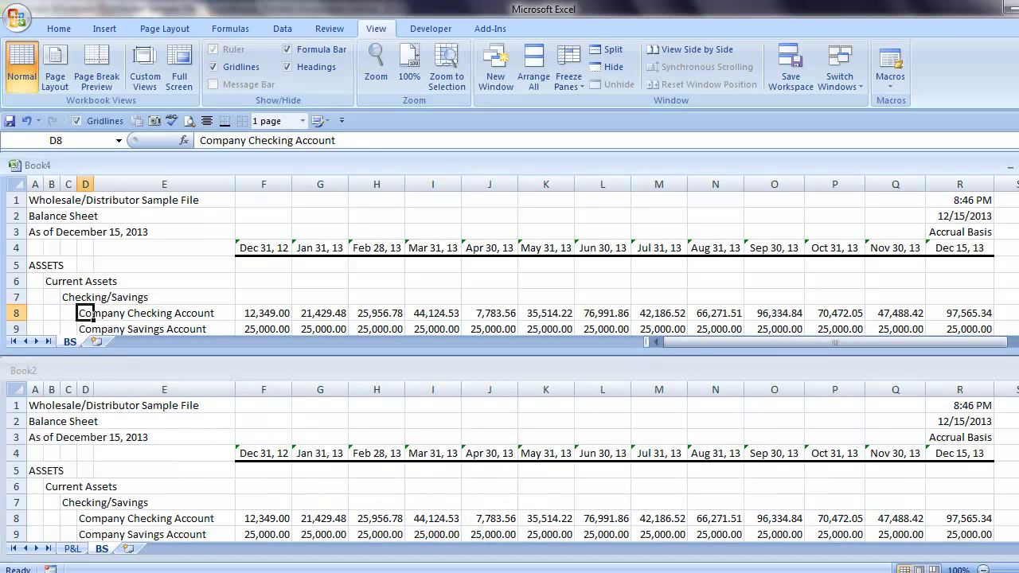
key("ctrl+w")
left_click(566, 343)
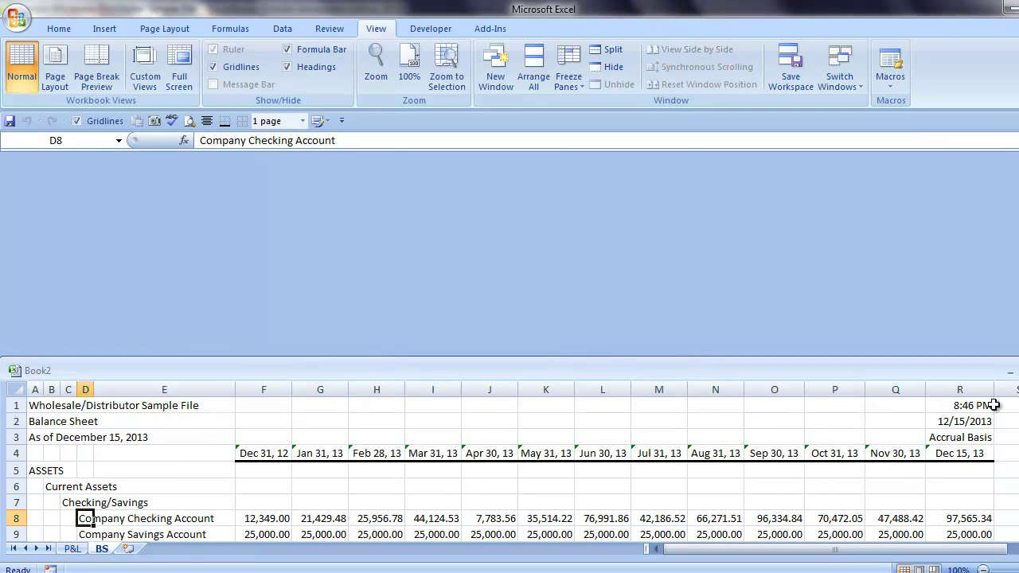
key("ctrl+F10")
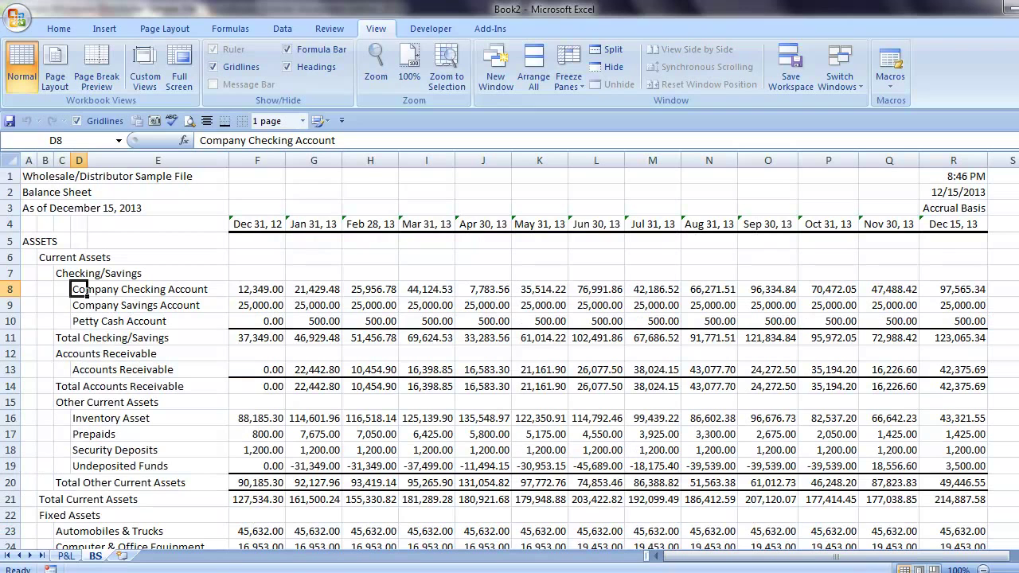
left_click(183, 482)
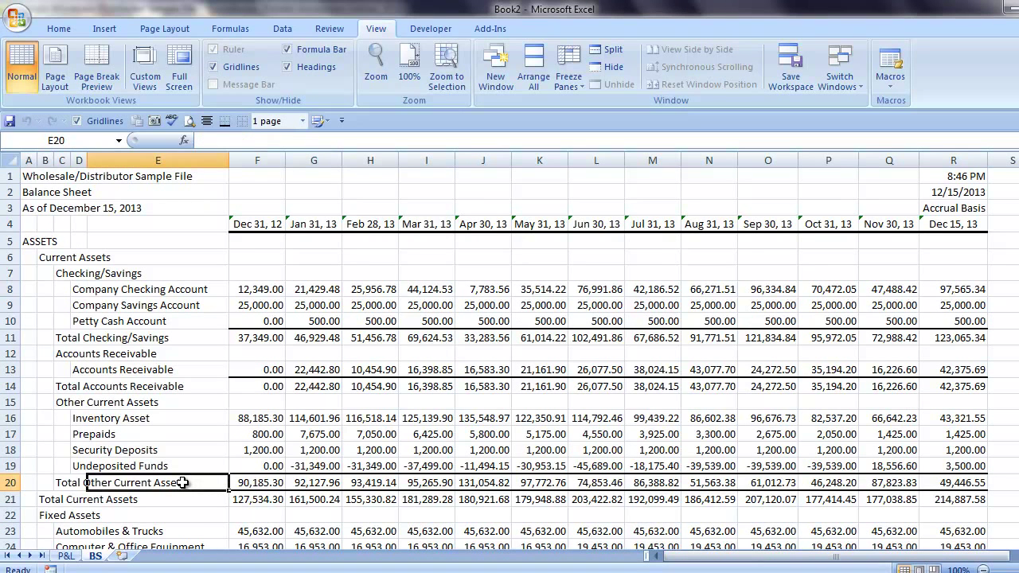
Add a new worksheet after BS and name it AP Ratios.
left_click(124, 557)
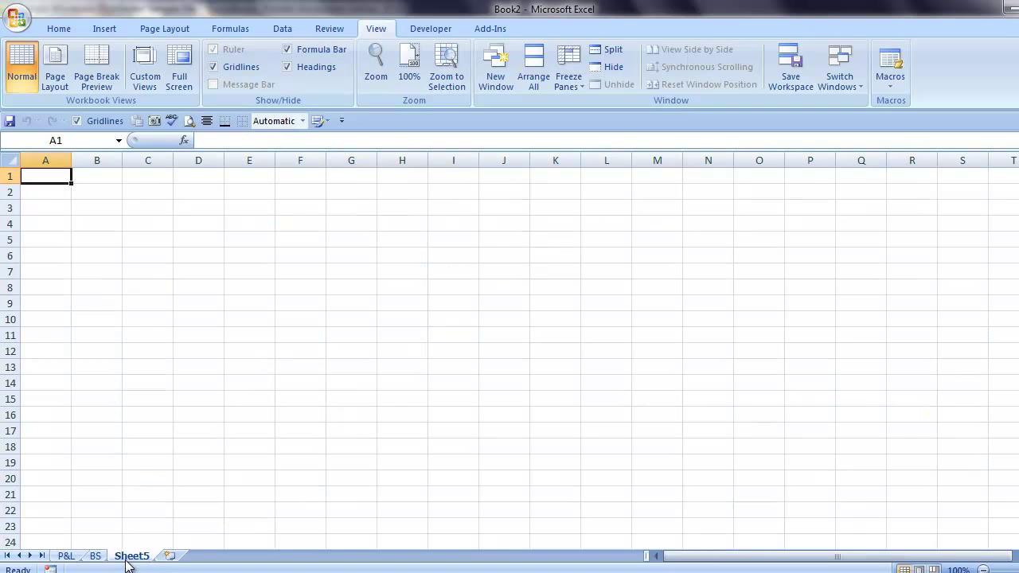
double_click(132, 557)
type("A")
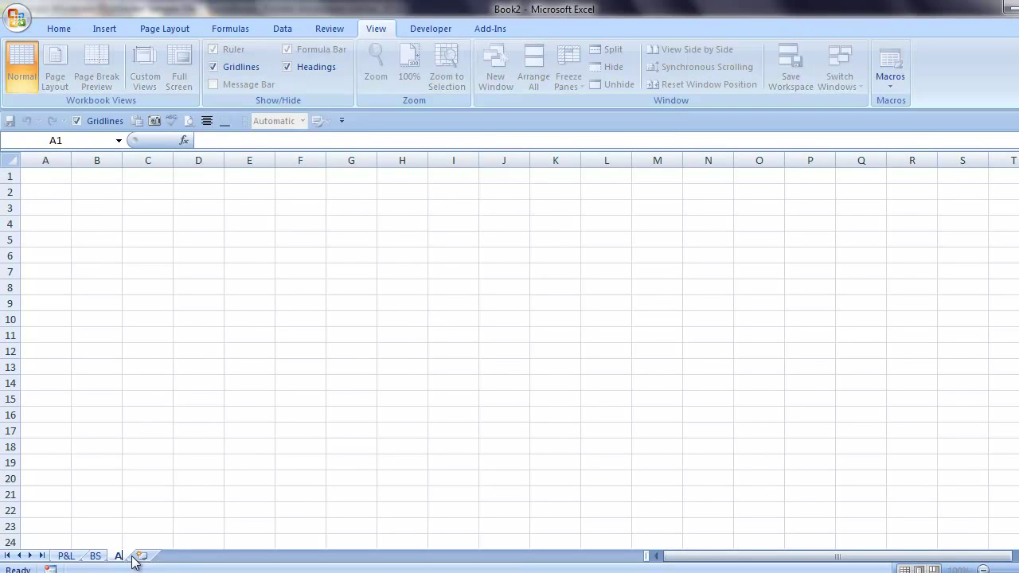
type("P Ratios")
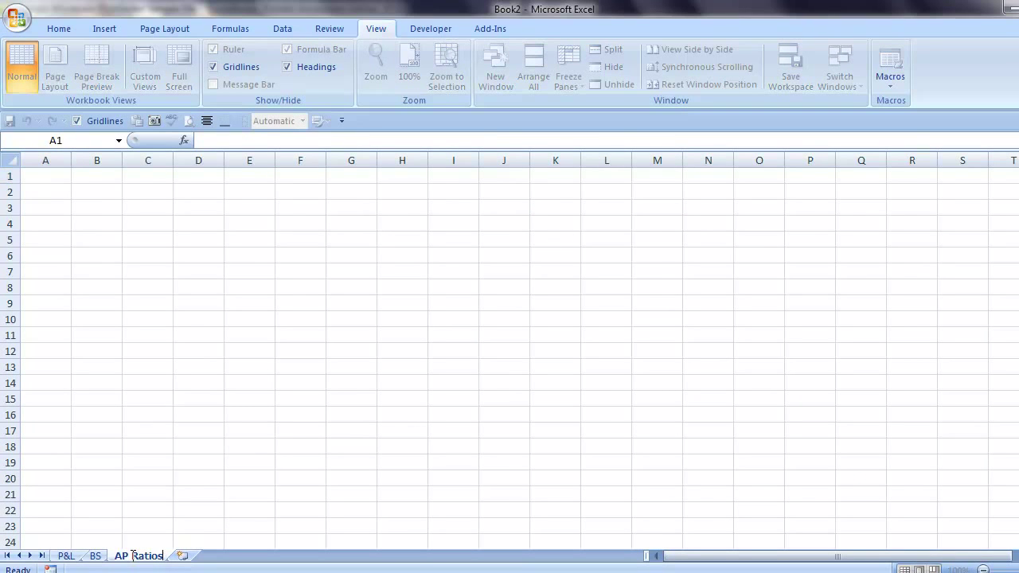
Widen columns B through E of AP Ratios and enter the headings Month, COGS and A/P in B2:D2.
left_click_drag(97, 160, 253, 160)
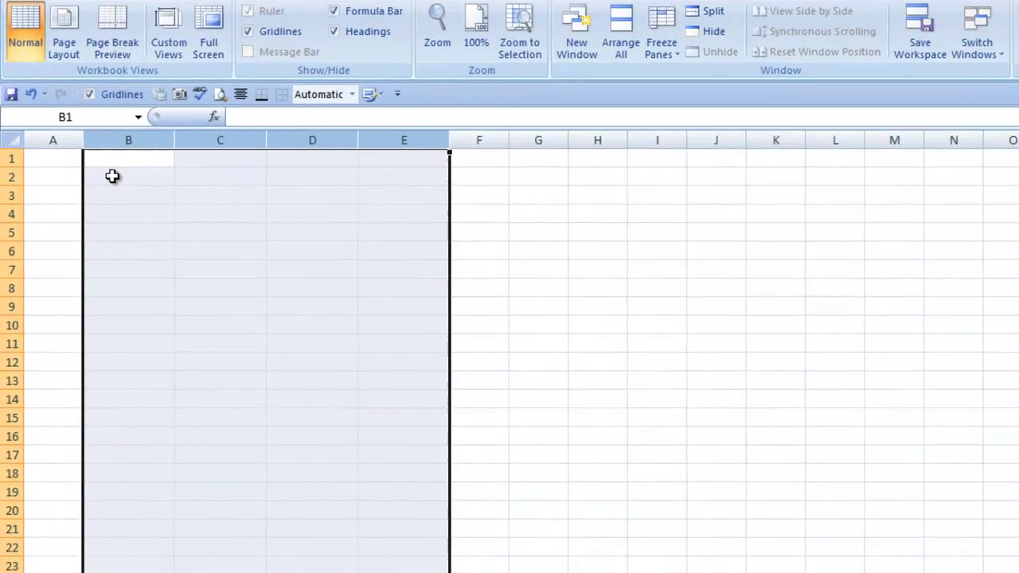
left_click(116, 192)
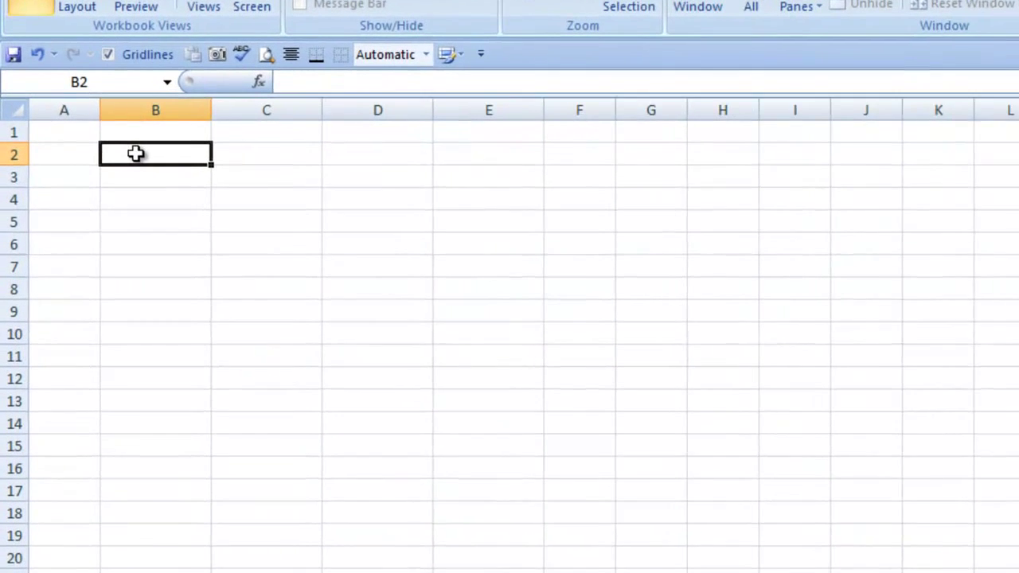
type("Month")
key("Tab")
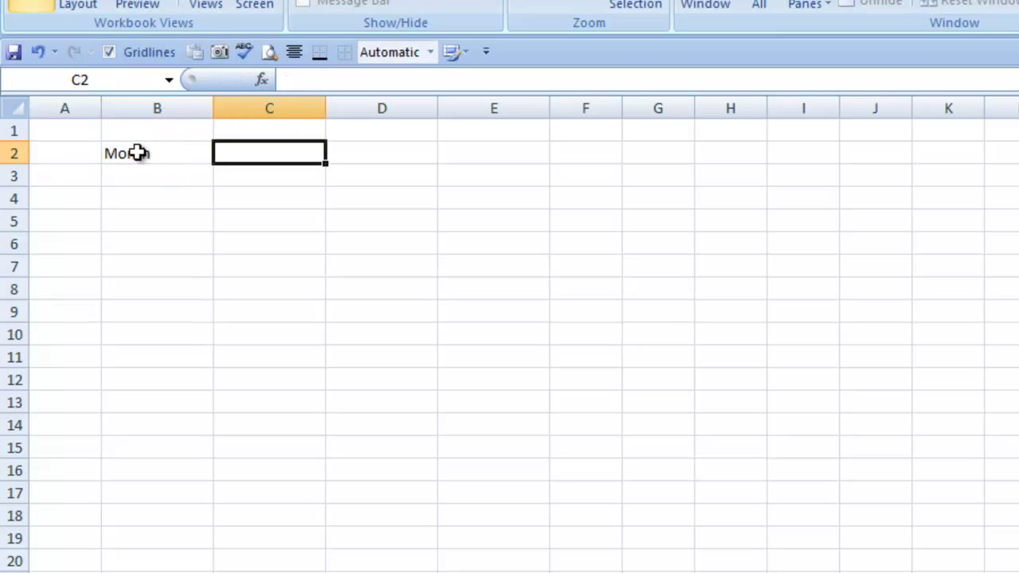
type("COGS")
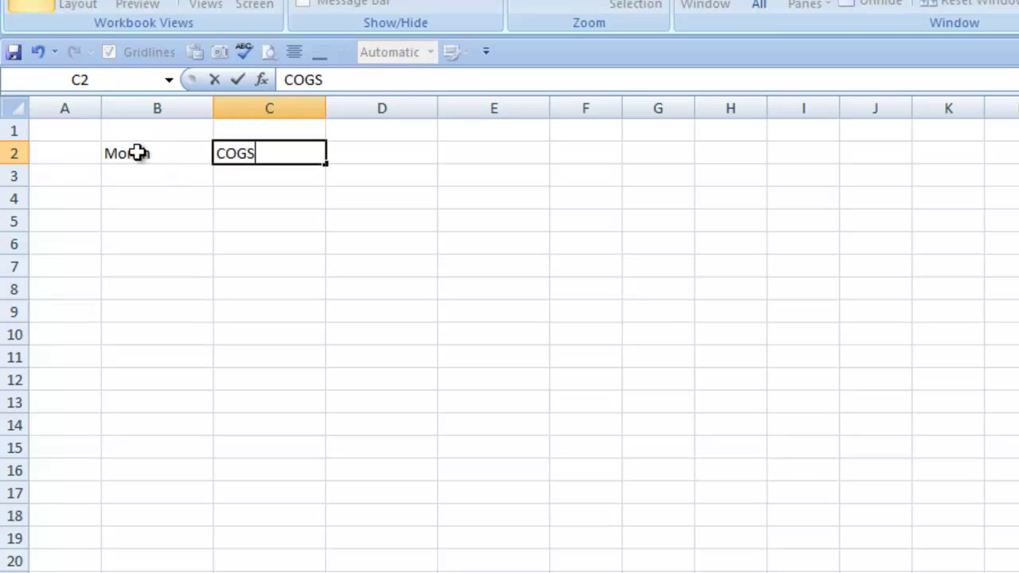
key("Tab")
type("A/P")
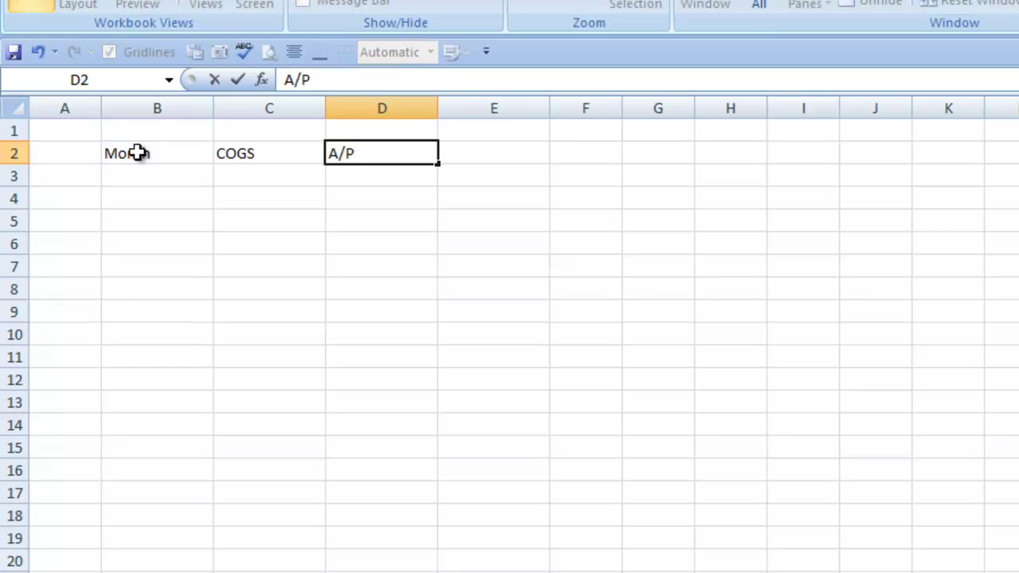
Format the headings in B2:D2 as bold and centred with a bottom border.
left_click(137, 153, "shift")
key("ctrl+b")
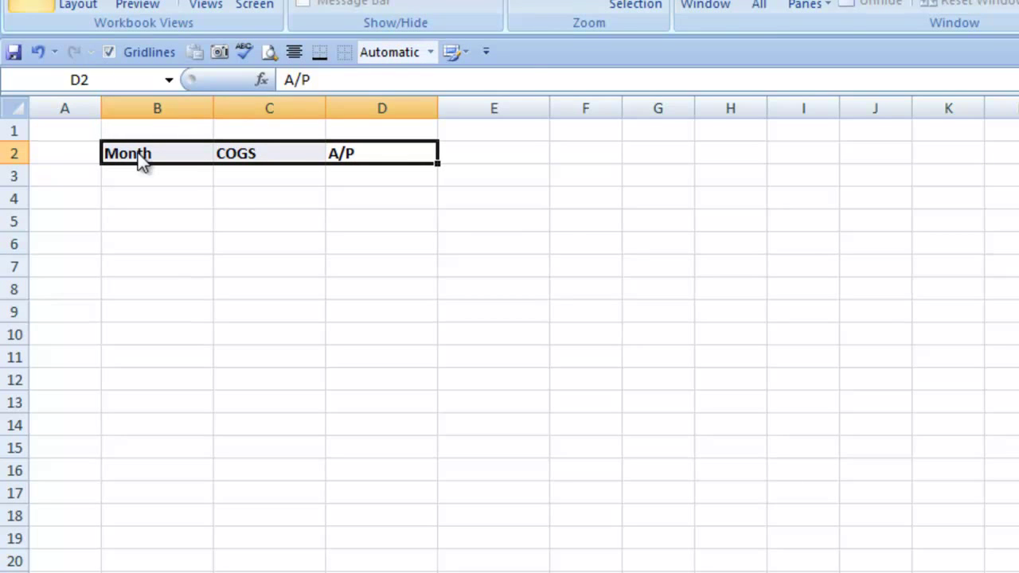
key("alt+h")
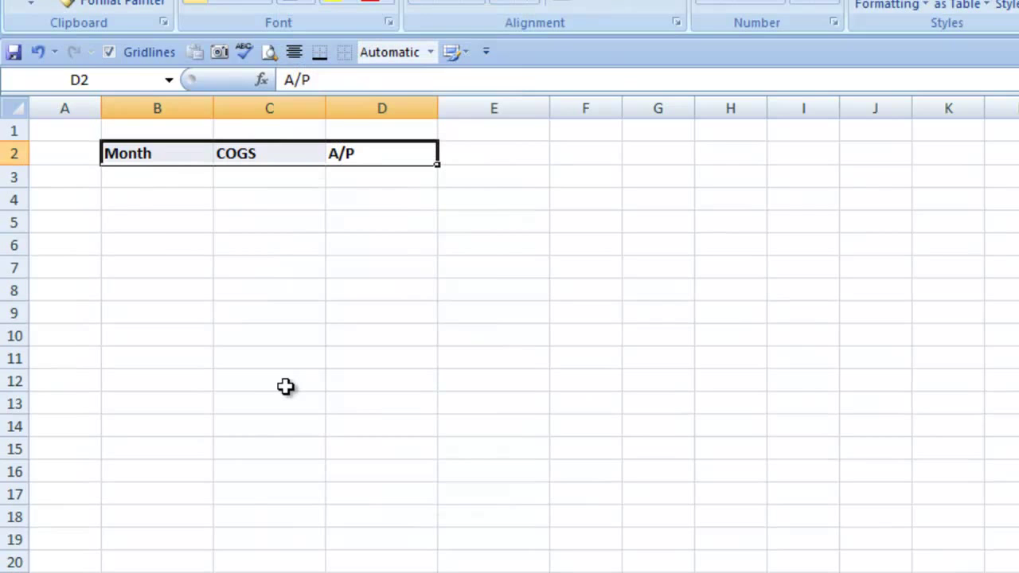
key("alt+h")
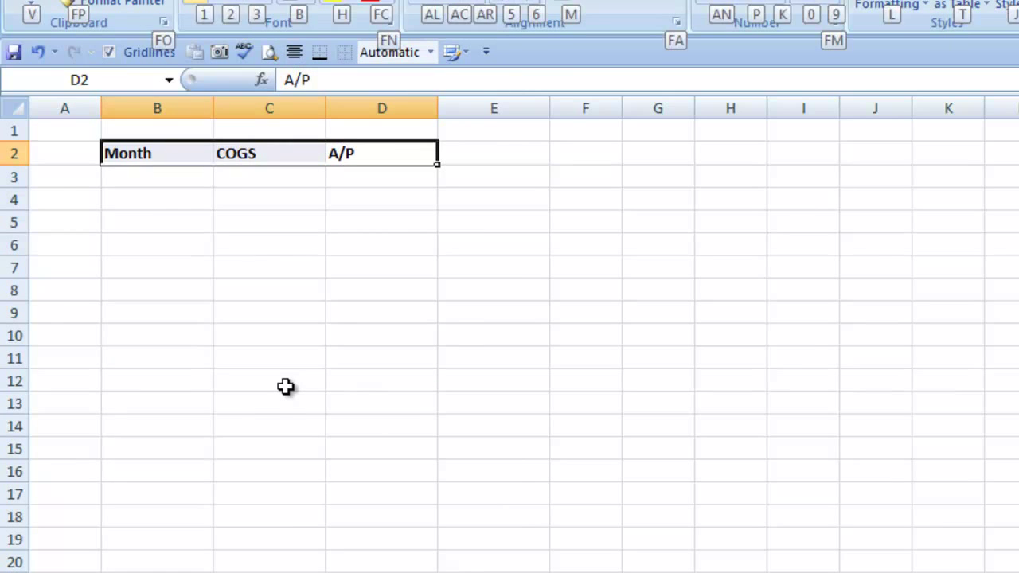
key("a")
key("c")
Copy the period headings F4:S4 from the P&L sheet and paste them transposed into AP Ratios starting at B3.
key("Down")
key("Left")
key("Left")
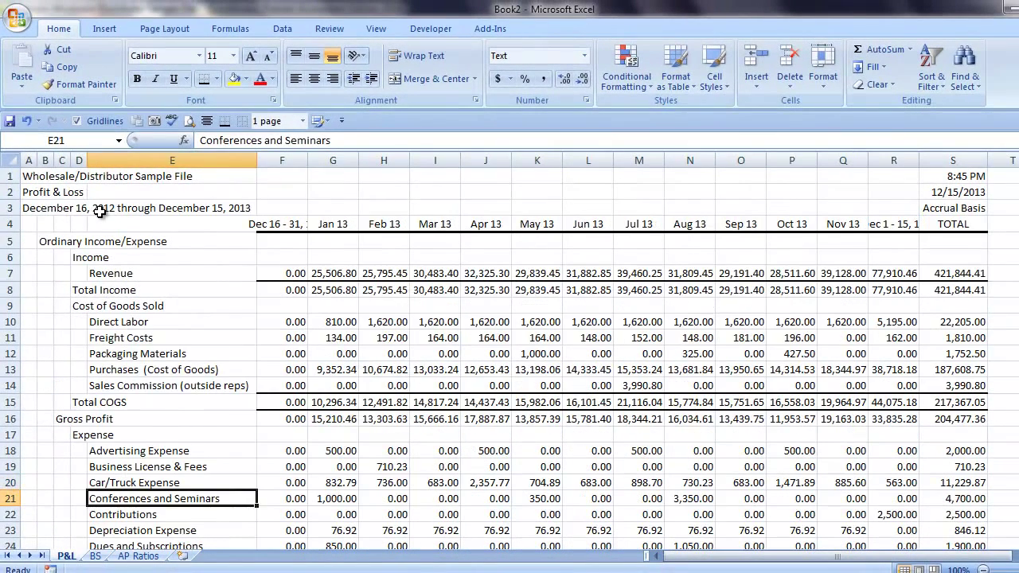
left_click(278, 227)
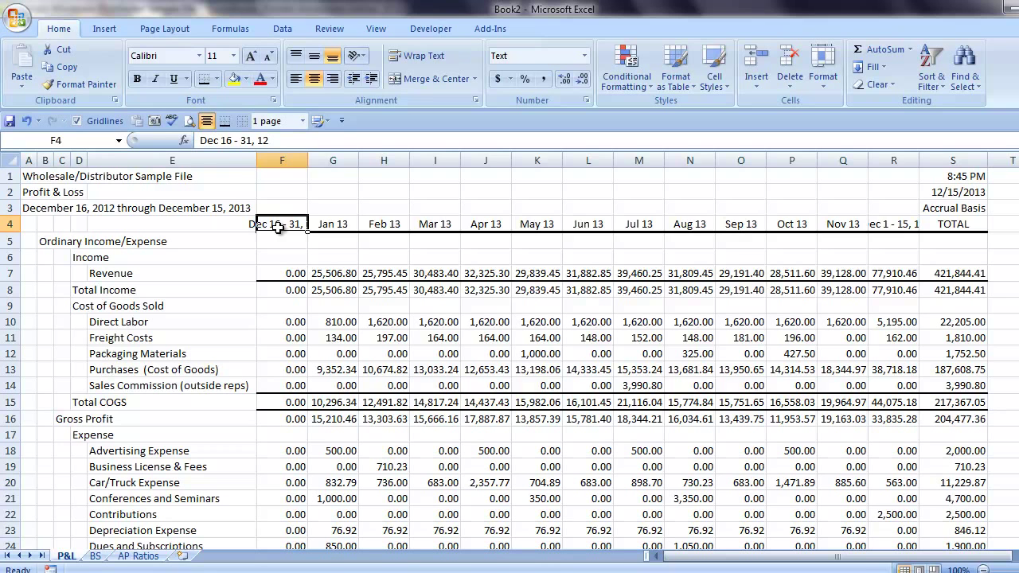
key("ctrl+shift+Right")
key("ctrl+c")
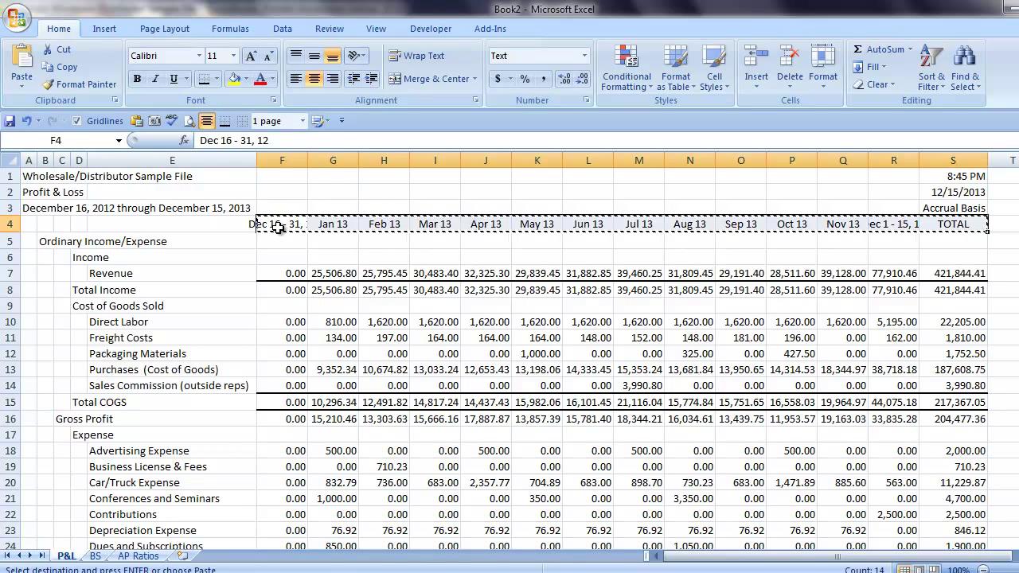
key("ctrl+Page_Down")
key("ctrl+Page_Down")
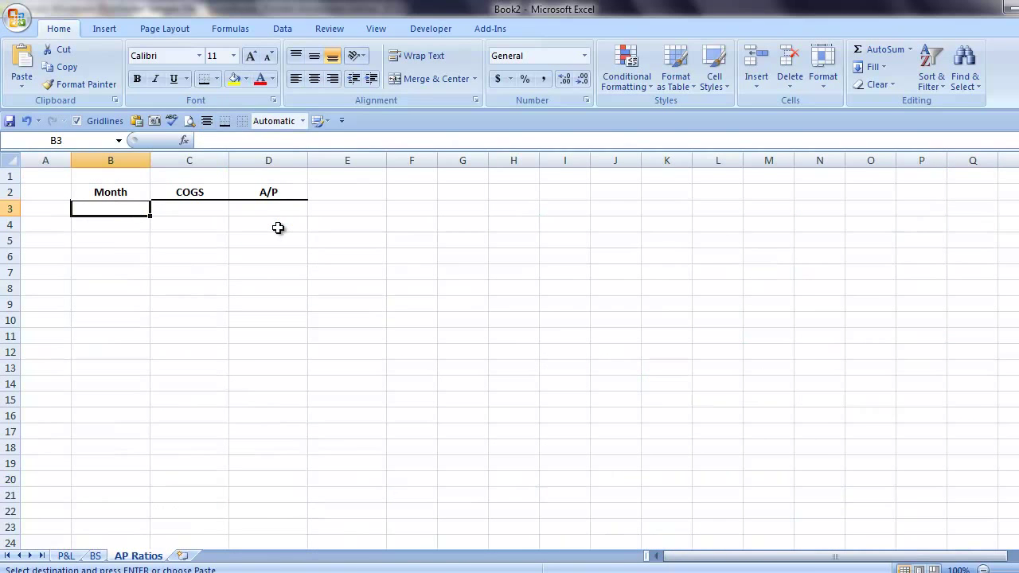
right_click(130, 206)
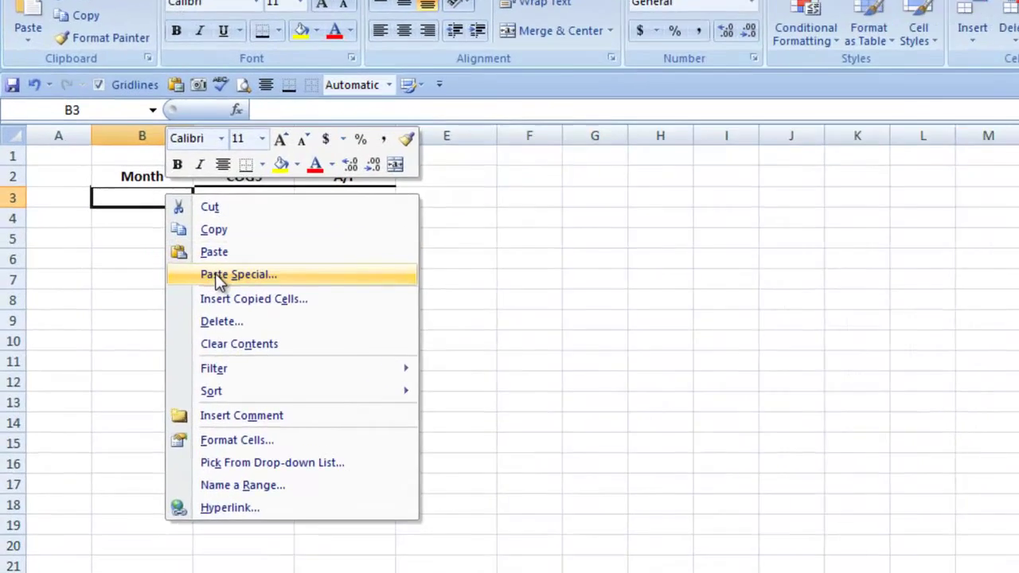
left_click(220, 276)
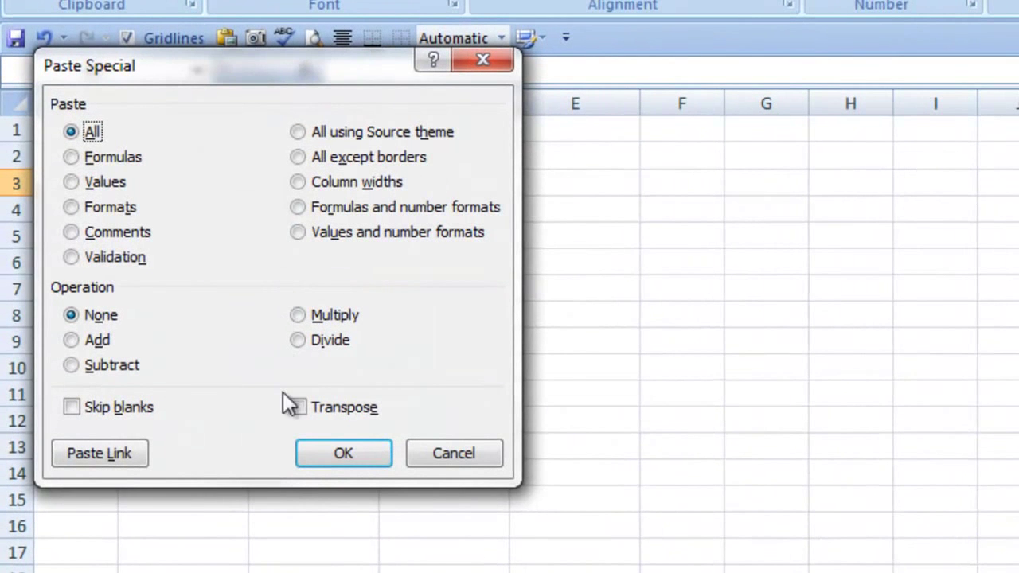
left_click(298, 407)
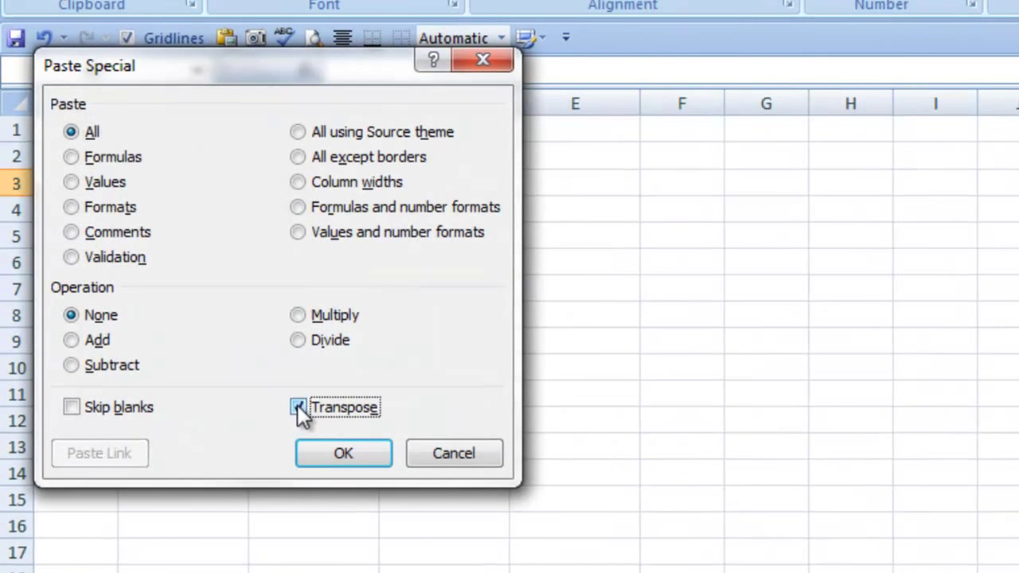
left_click(336, 452)
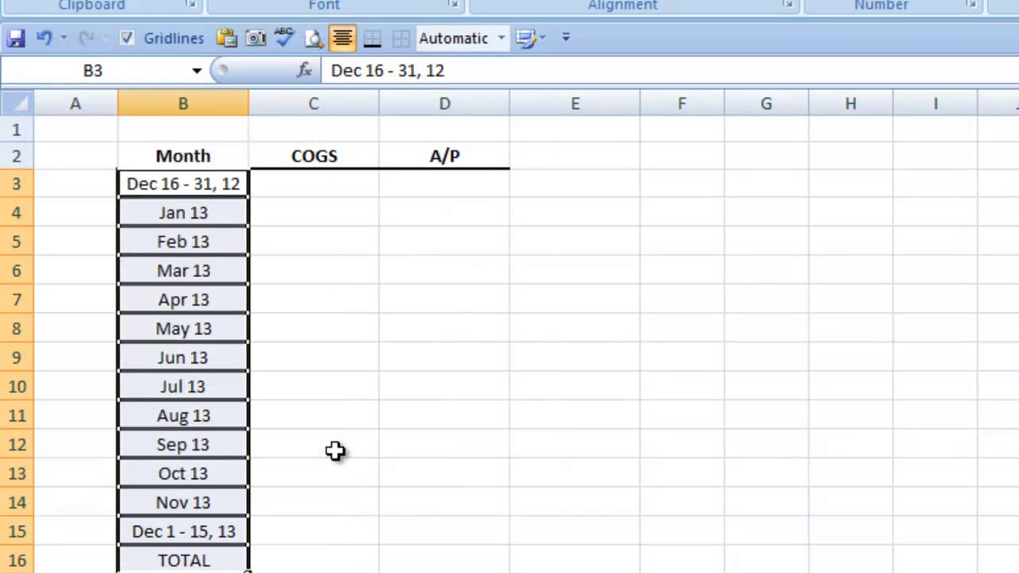
Remove the borders and centre alignment from the pasted period labels in B3:B16.
left_click(407, 40)
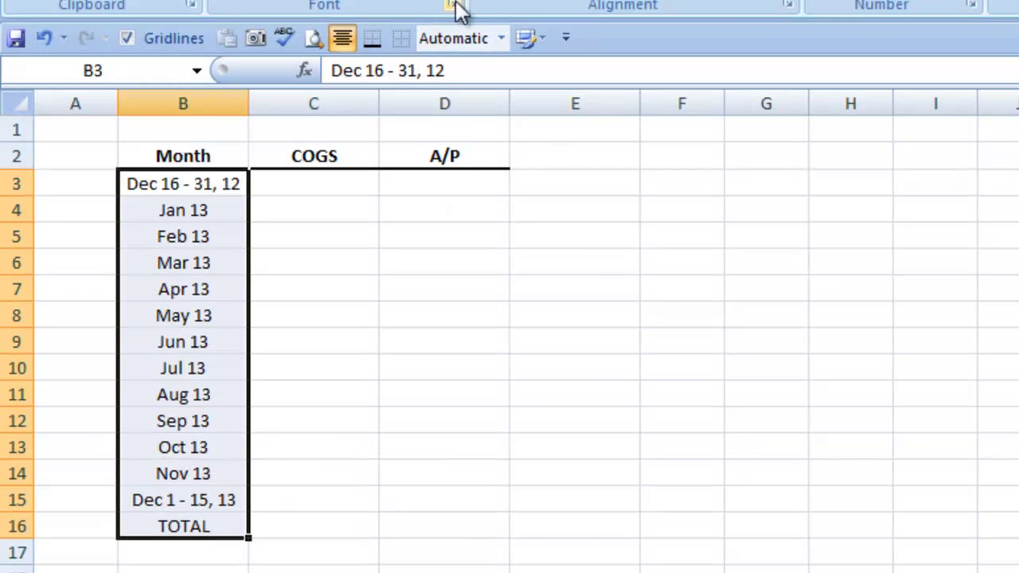
left_click(343, 37)
Copy the Total COGS figures for all periods from the Profit & Loss sheet, starting at F15.
left_click(311, 187)
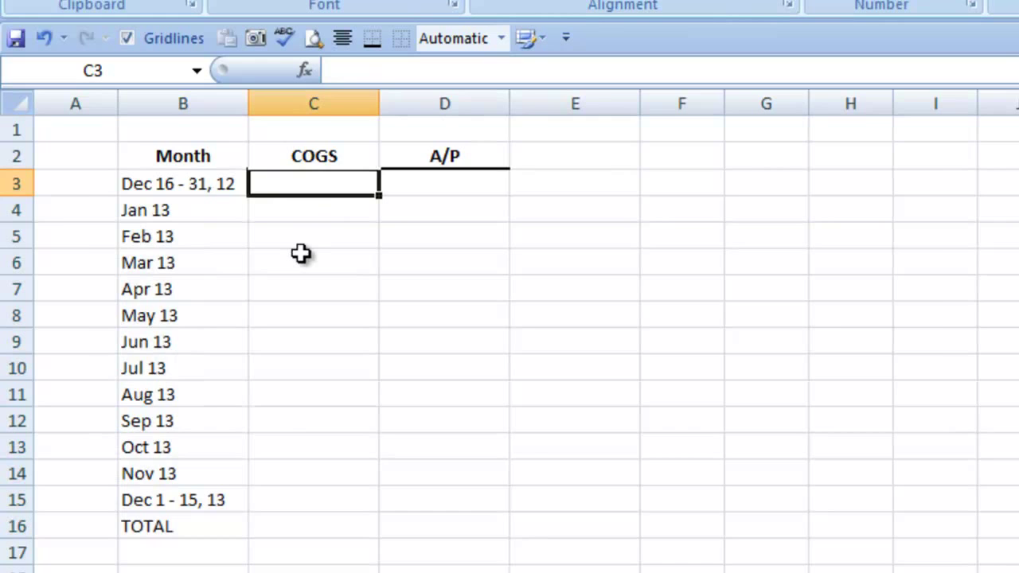
key("ctrl+Page_Up")
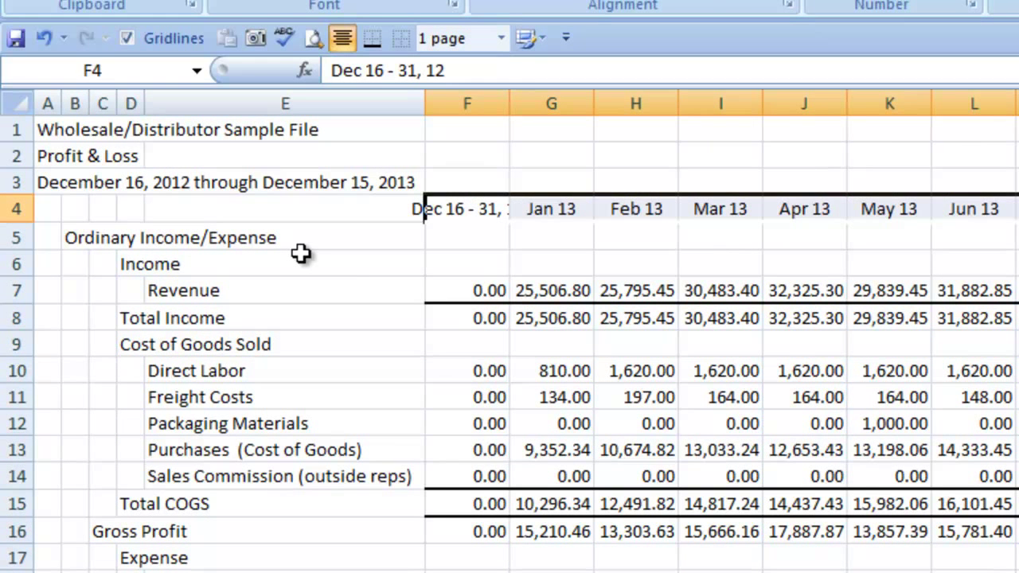
left_click(444, 507)
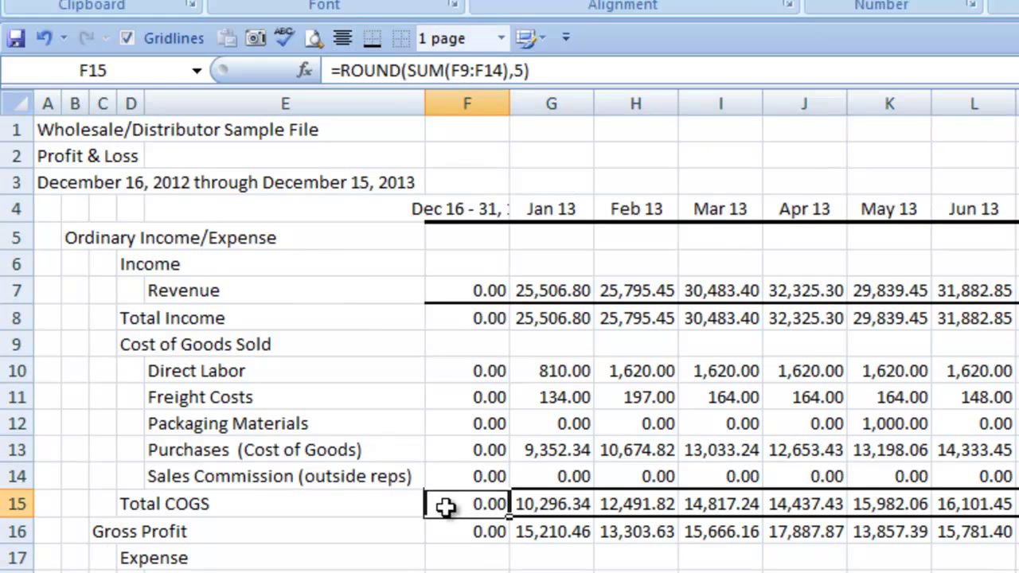
key("ctrl+shift+Right")
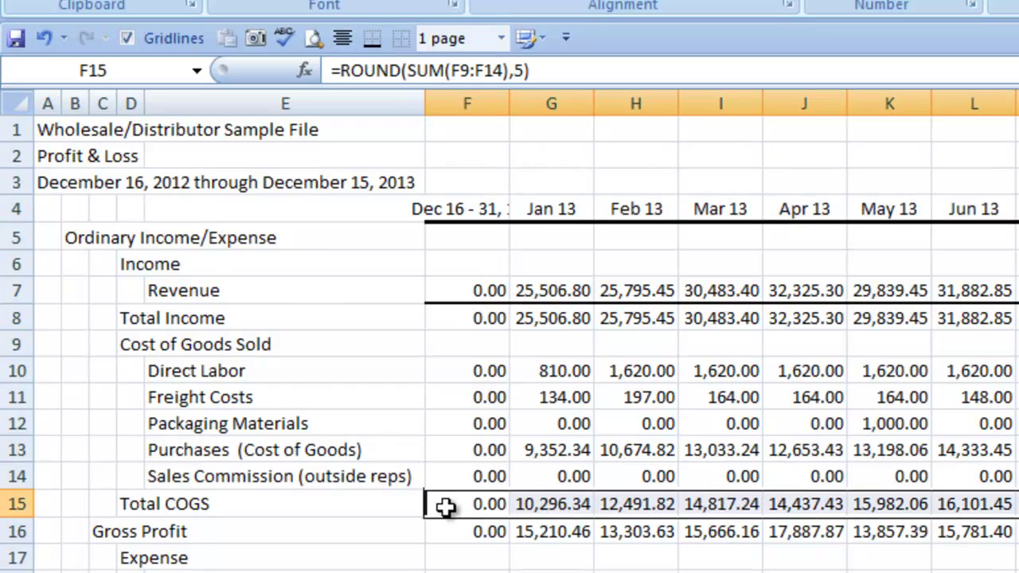
key("ctrl+c")
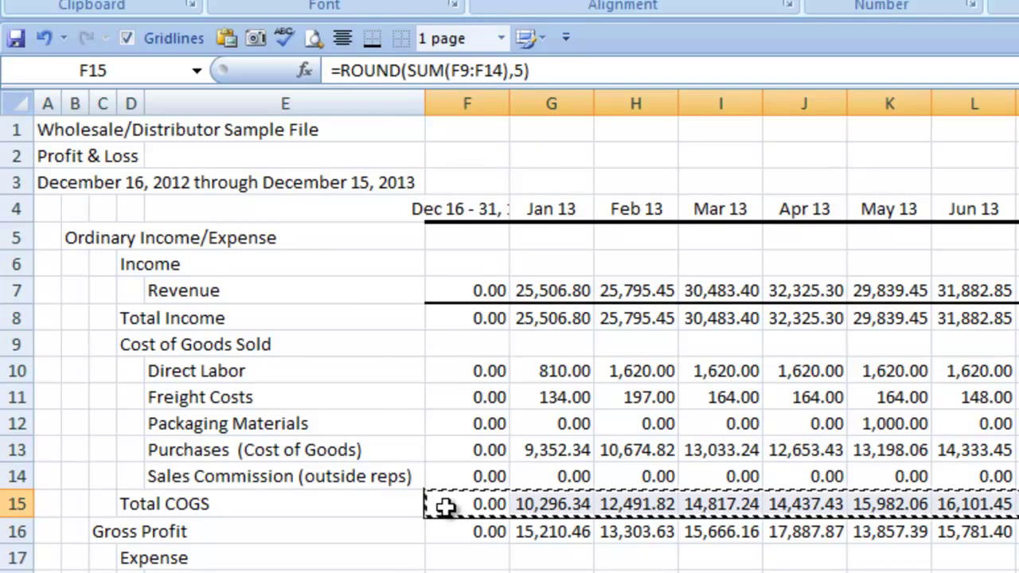
Paste the copied COGS figures as transposed values into AP Ratios from C3 and apply the comma number style.
key("ctrl+Page_Down")
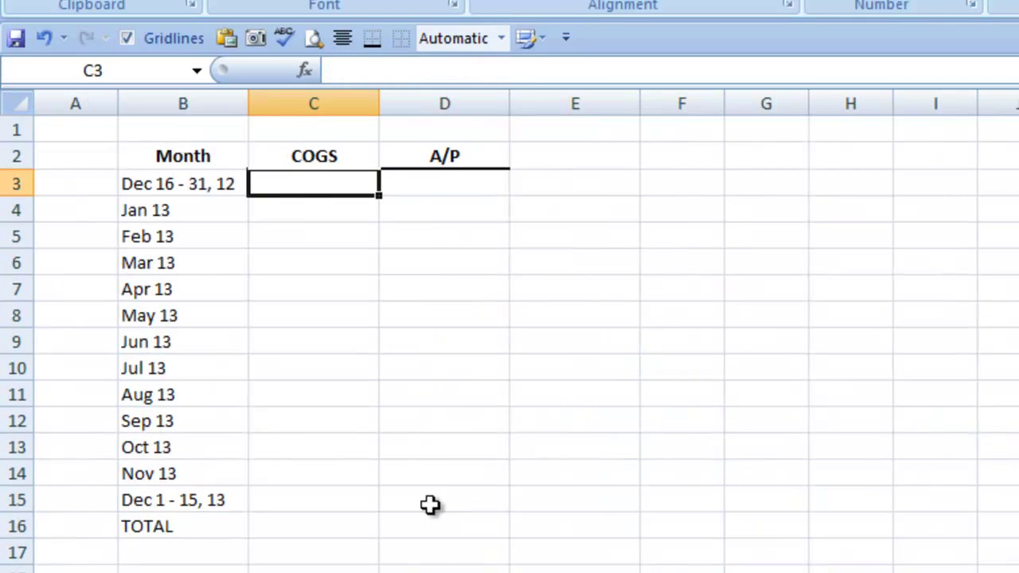
right_click(286, 185)
left_click(362, 282)
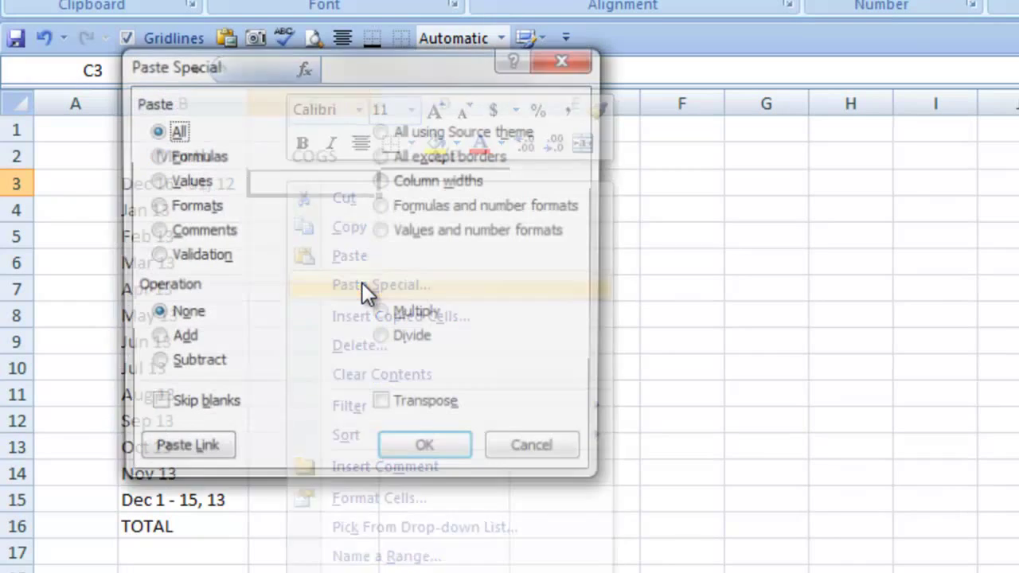
left_click(154, 181)
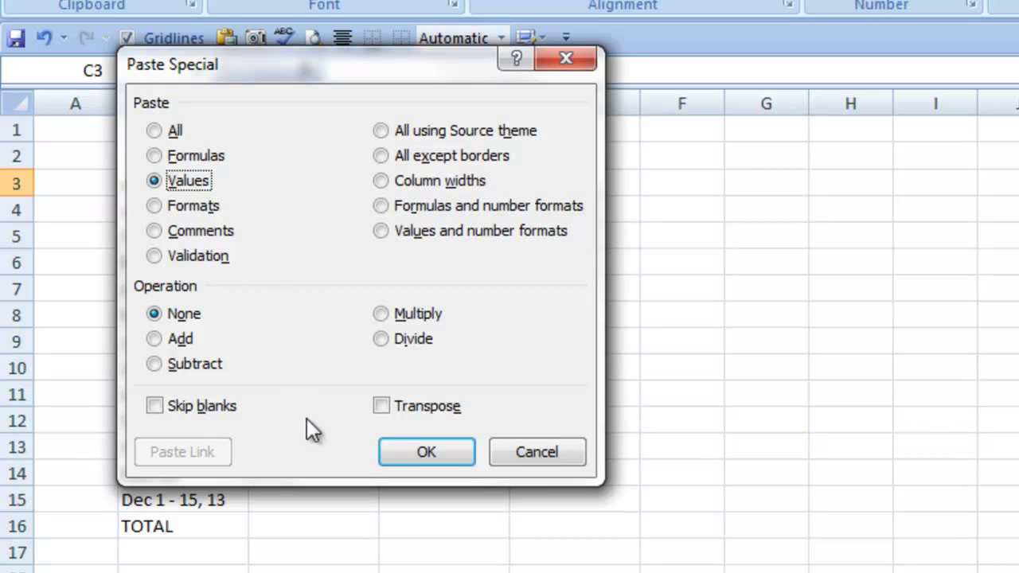
left_click(378, 408)
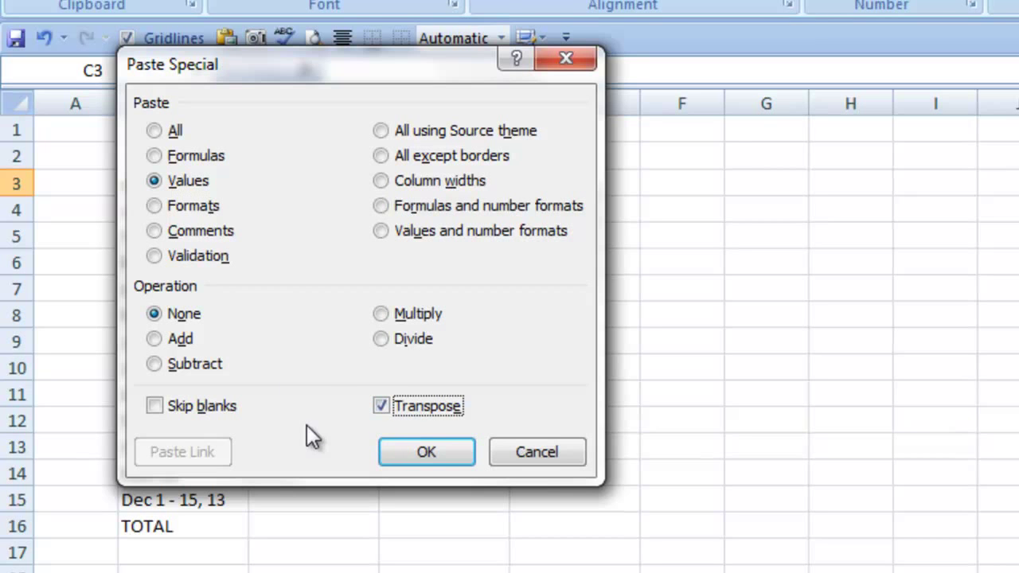
left_click(422, 451)
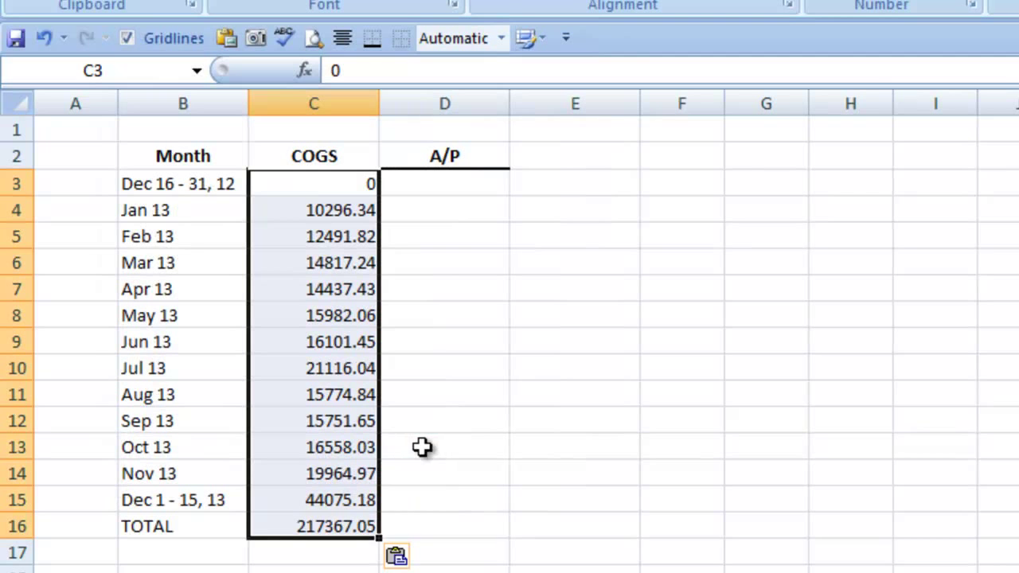
left_click(836, 4)
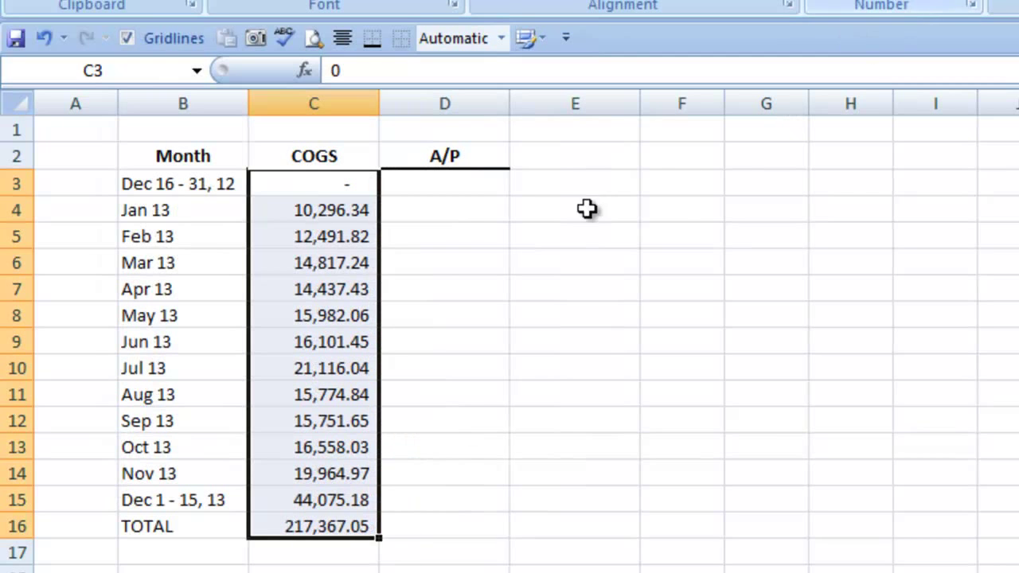
Copy the Total Accounts Payable figures for all periods from the Balance Sheet, starting at F34.
left_click(437, 184)
key("ctrl+Page_Down")
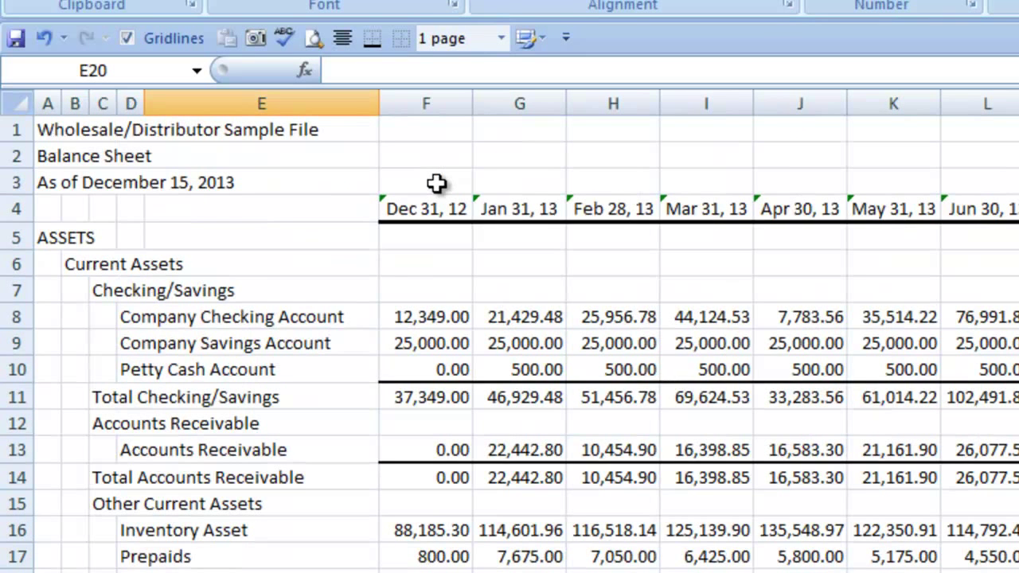
scroll(423, 216, "down", 9)
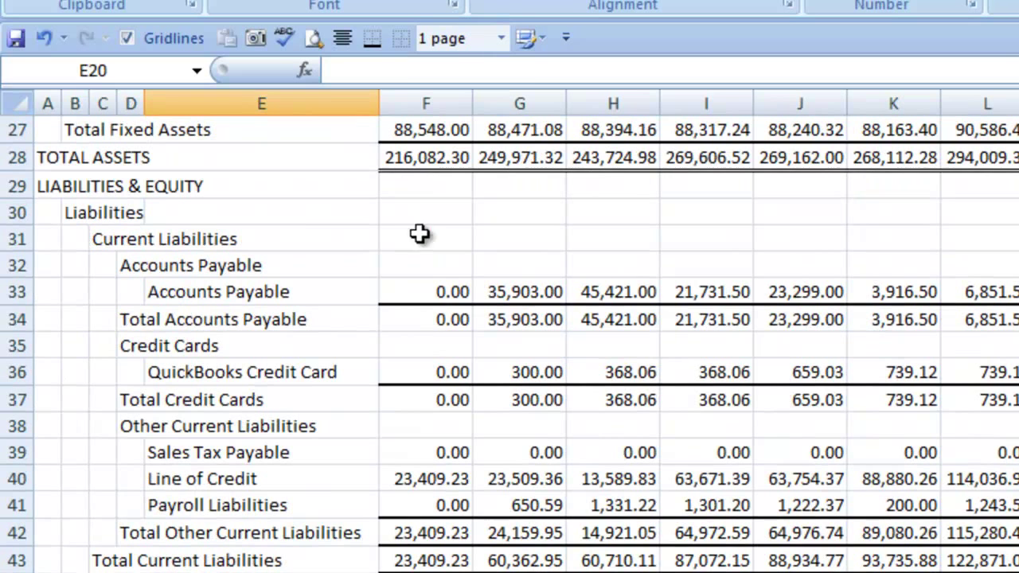
left_click(406, 328)
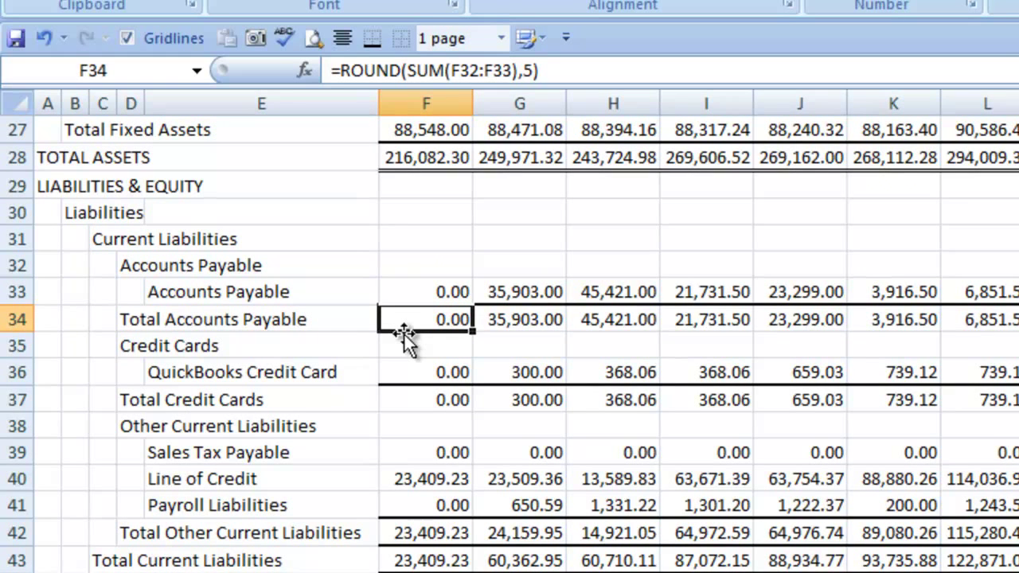
key("ctrl+shift+Right")
key("ctrl+c")
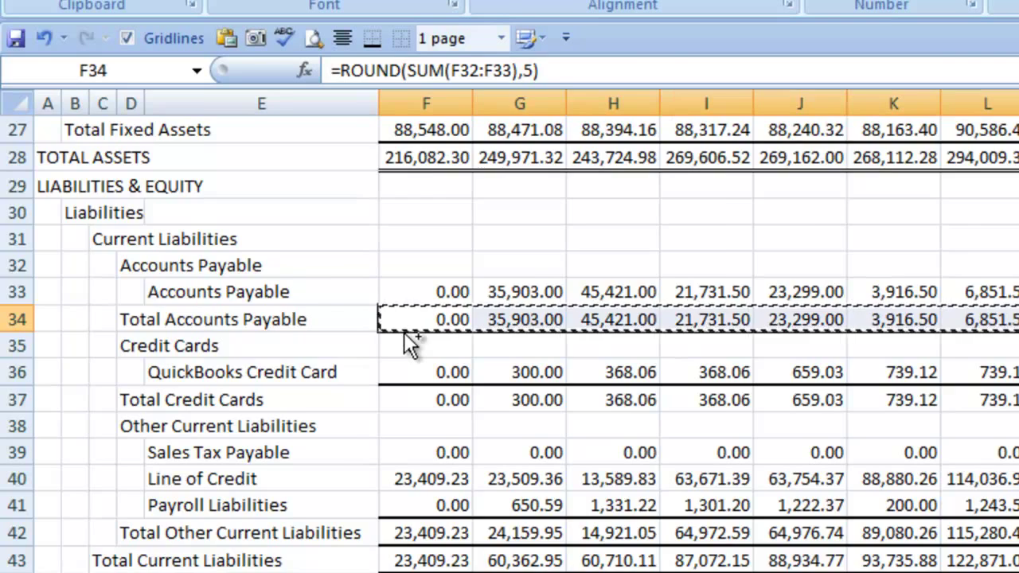
Paste the copied accounts payable figures as transposed values into the A/P column of AP Ratios from D3.
key("ctrl+Page_Down")
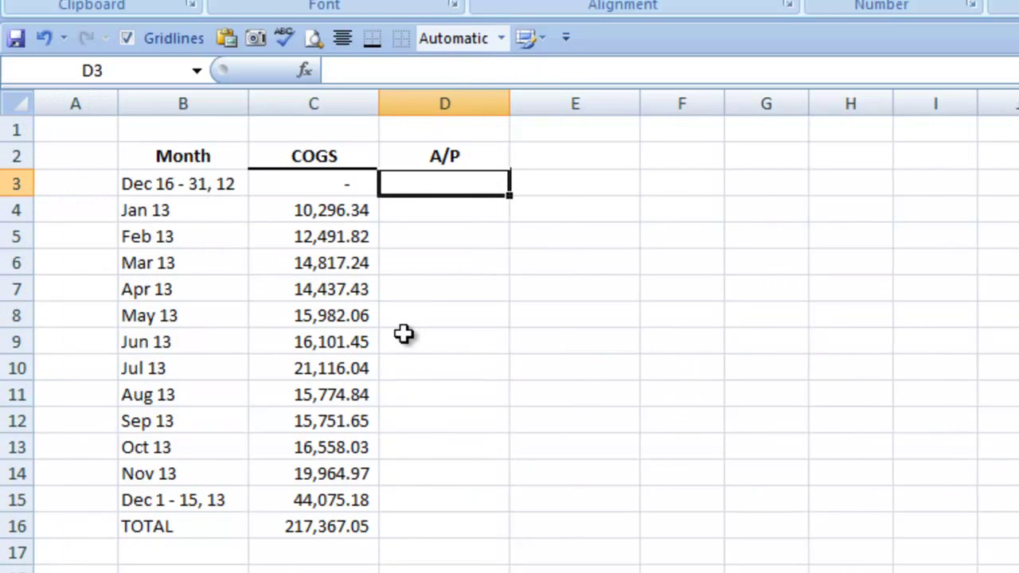
right_click(428, 184)
left_click(472, 286)
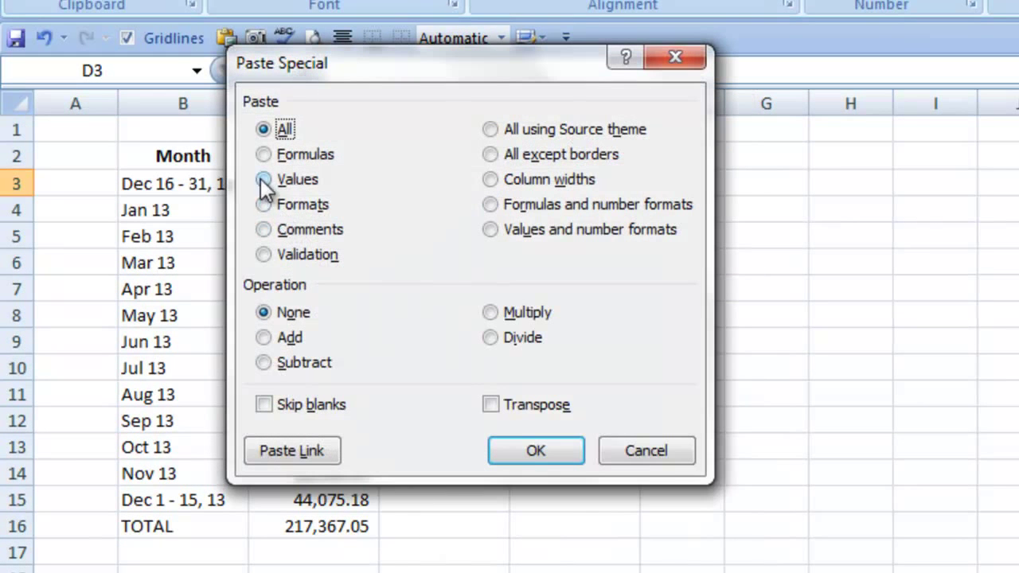
left_click(261, 179)
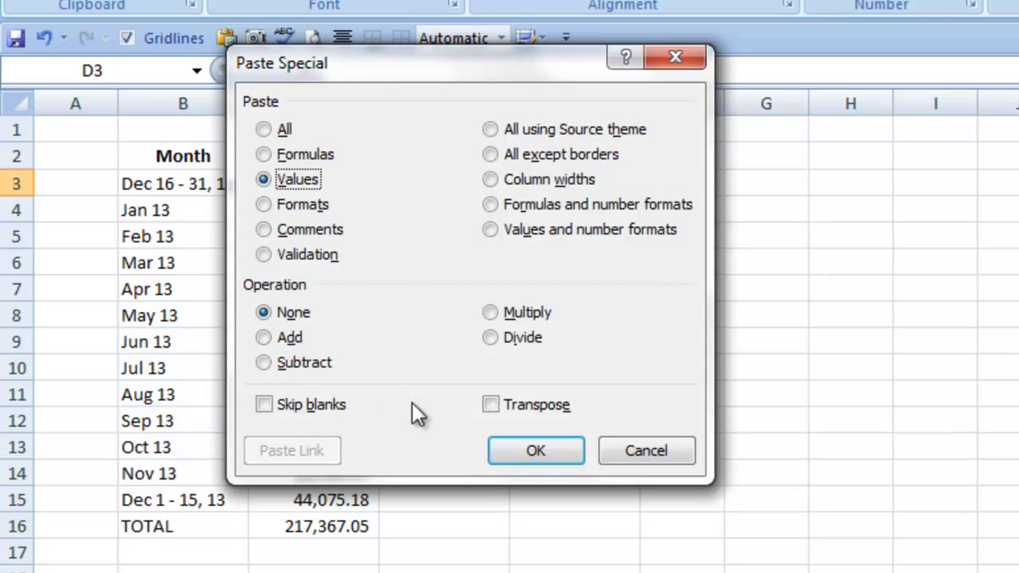
left_click(489, 406)
left_click(534, 449)
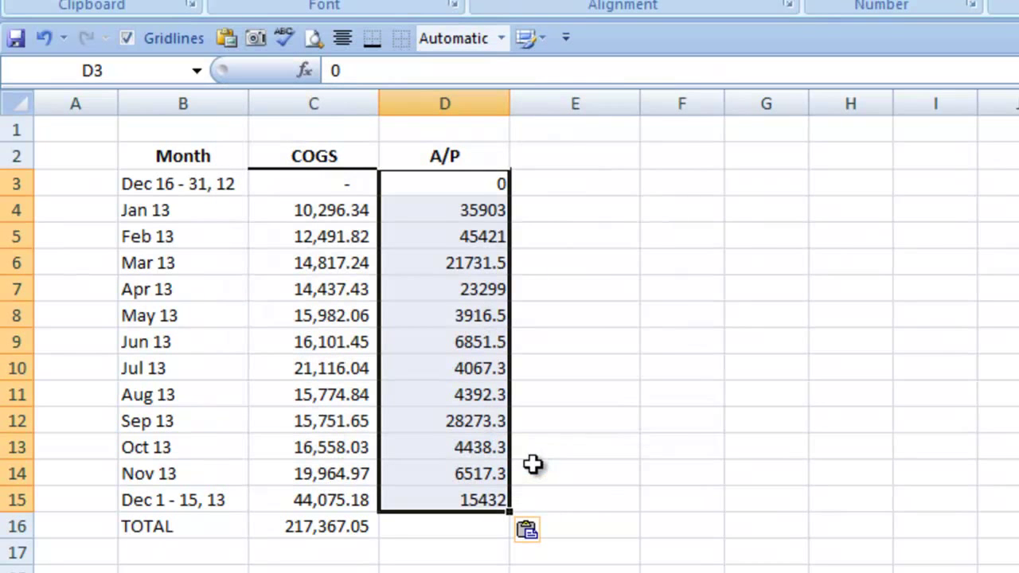
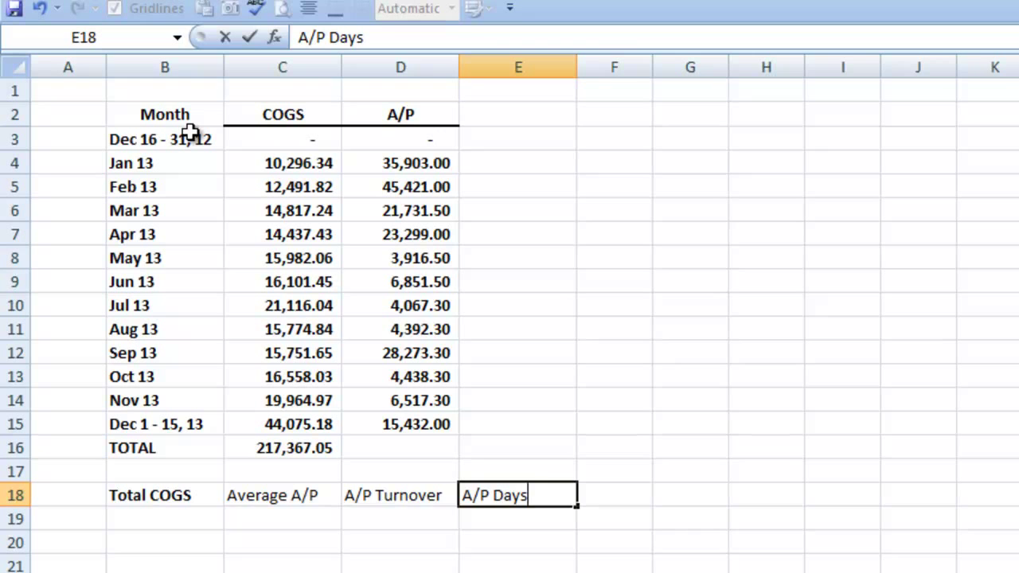
Format the ratio headings in B18:E18 with a dark olive green fill and white font.
key("ctrl+1")
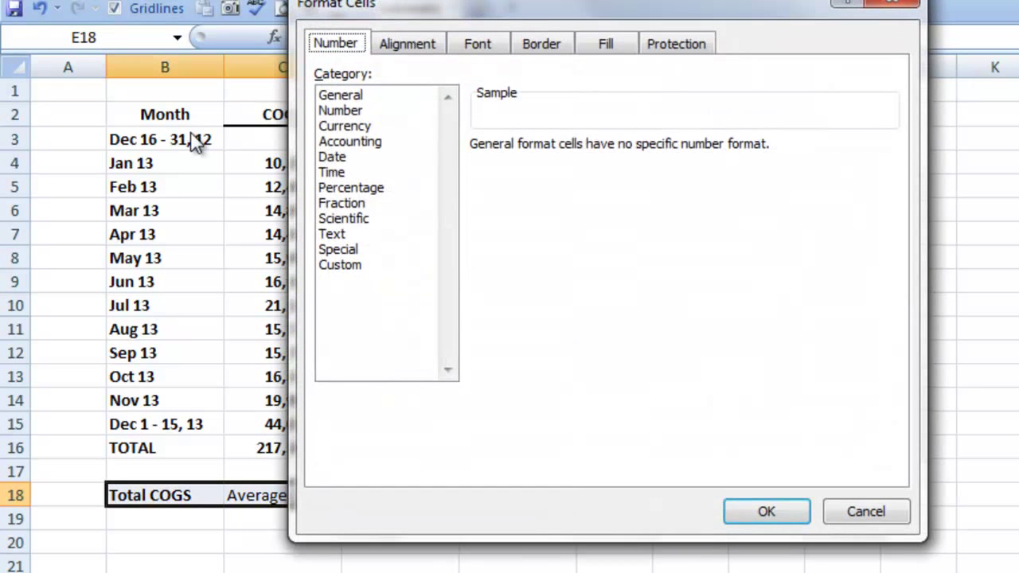
left_click(605, 45)
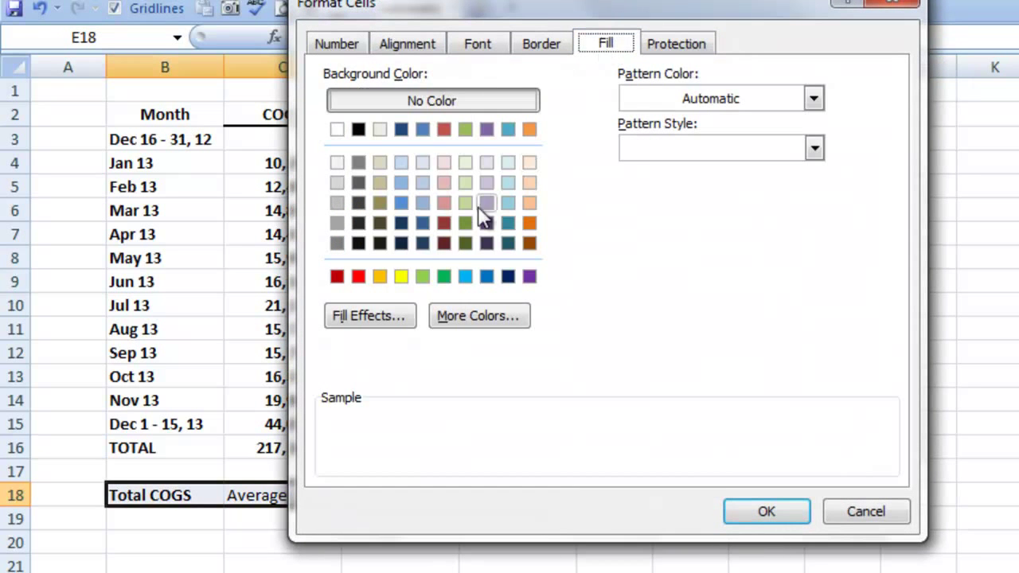
left_click(464, 243)
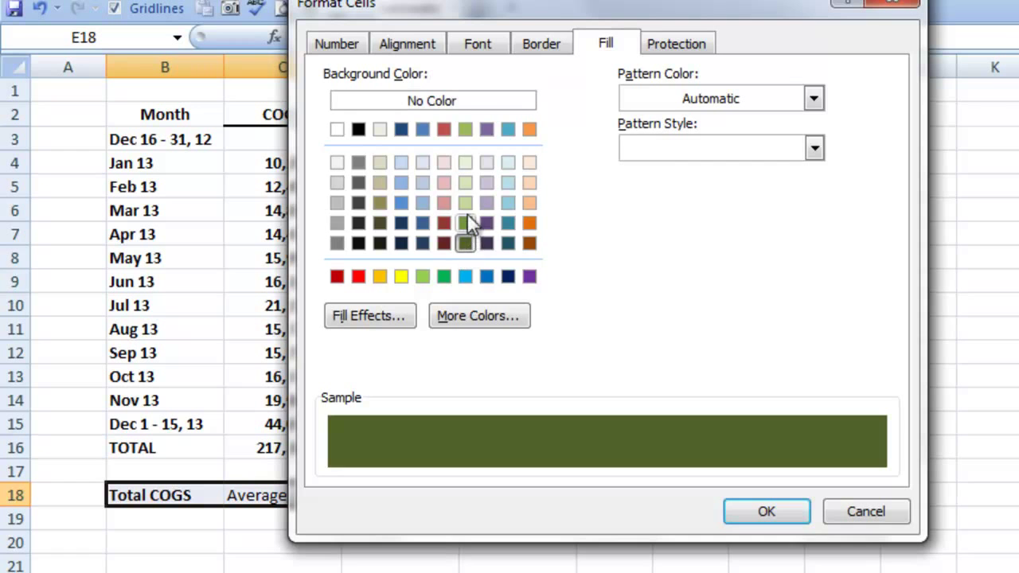
left_click(476, 46)
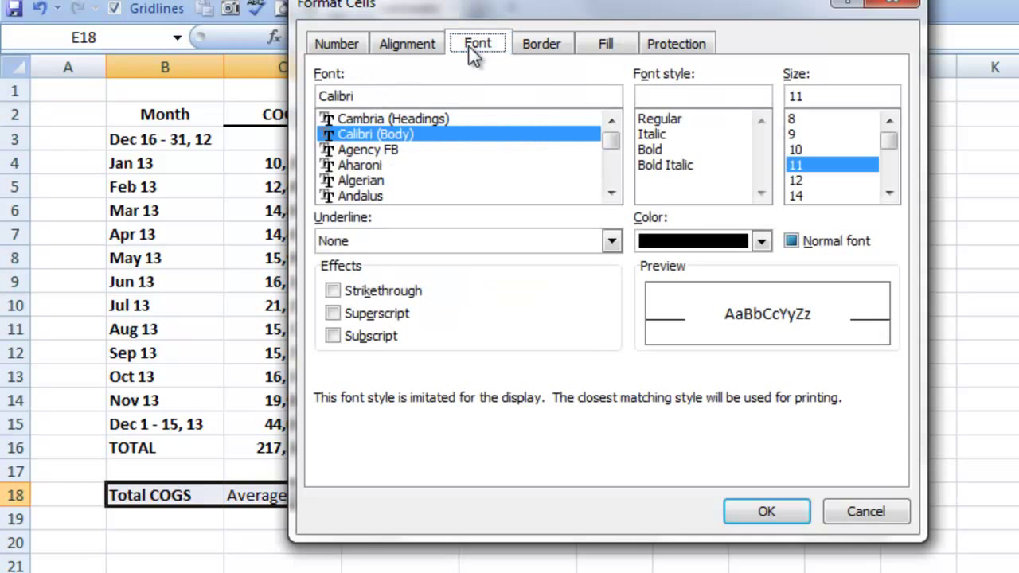
left_click(762, 242)
left_click(653, 317)
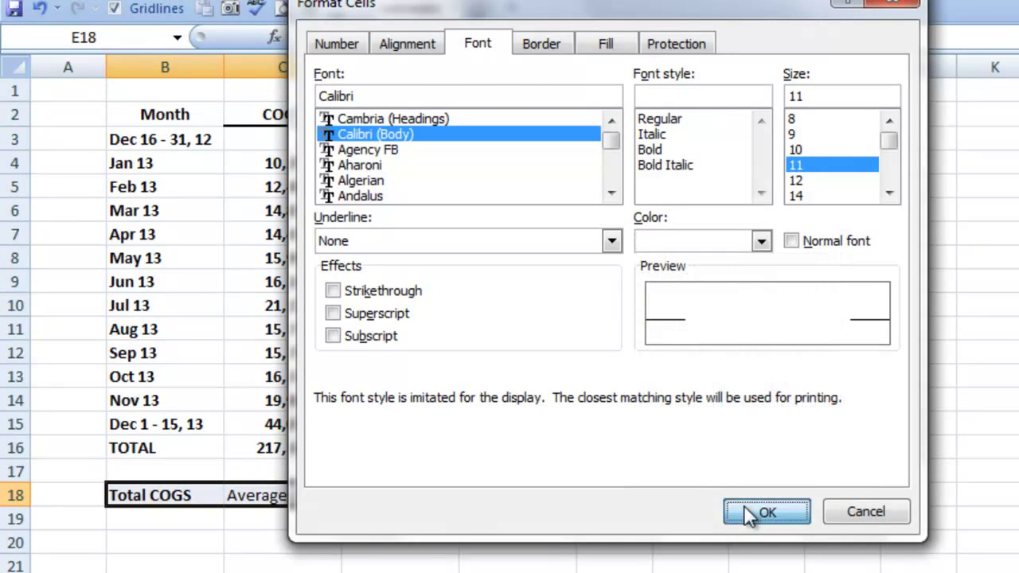
left_click(764, 512)
Enter the formula =C16 in B19 under Total COGS.
left_click_drag(168, 521, 481, 510)
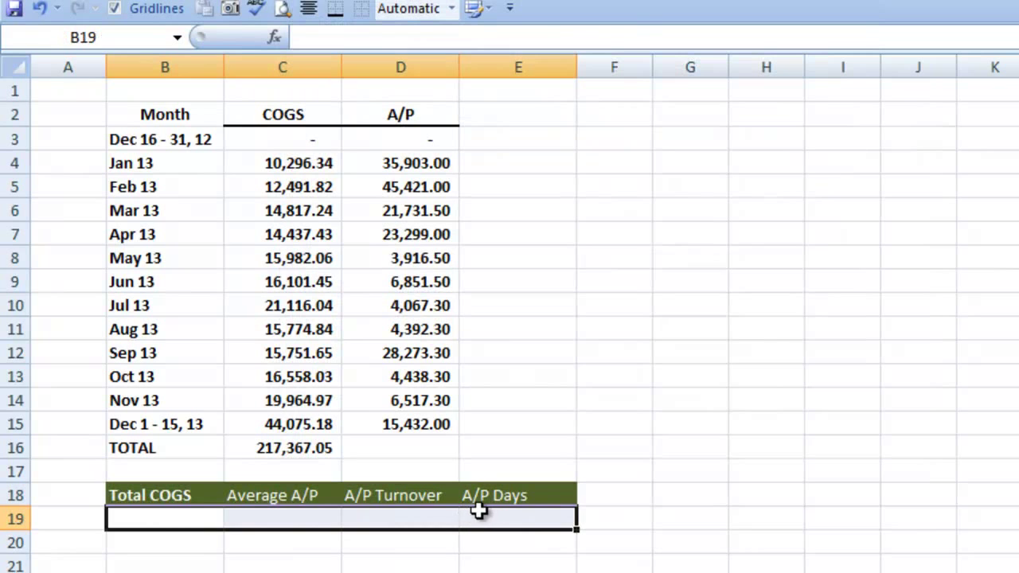
key("shift+Left")
key("shift+Left")
key("shift+Left")
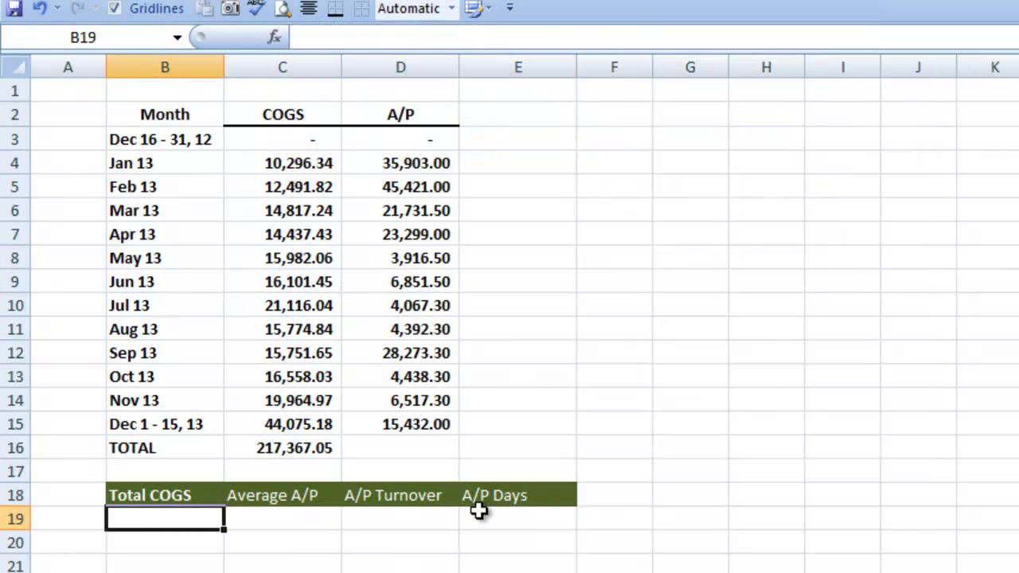
type("=")
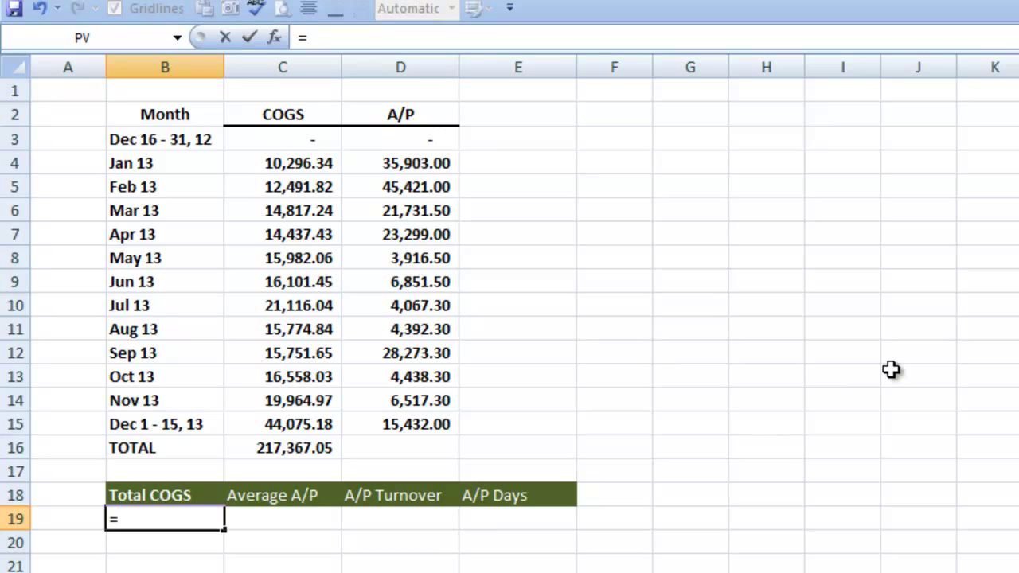
left_click(255, 450)
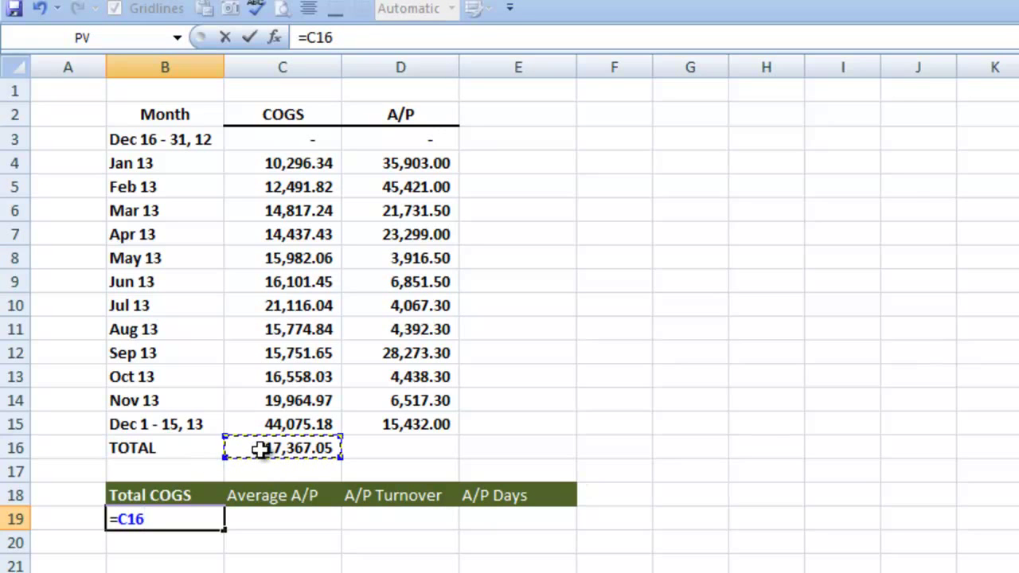
key("Tab")
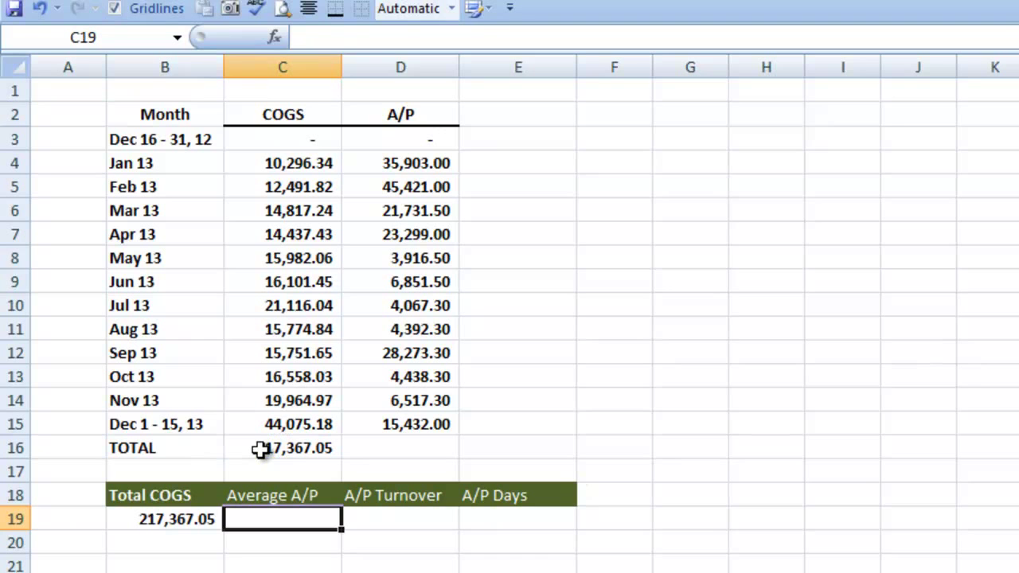
Calculate the average A/P in C19 with the AVERAGE function over D3:D15.
type("=ave")
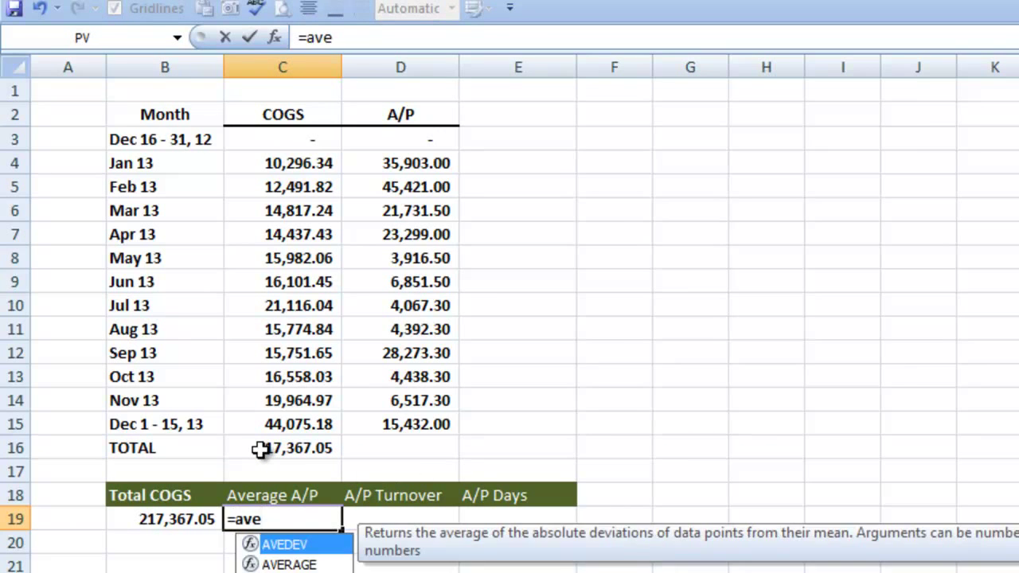
key("Down")
key("Tab")
left_click_drag(448, 143, 407, 429)
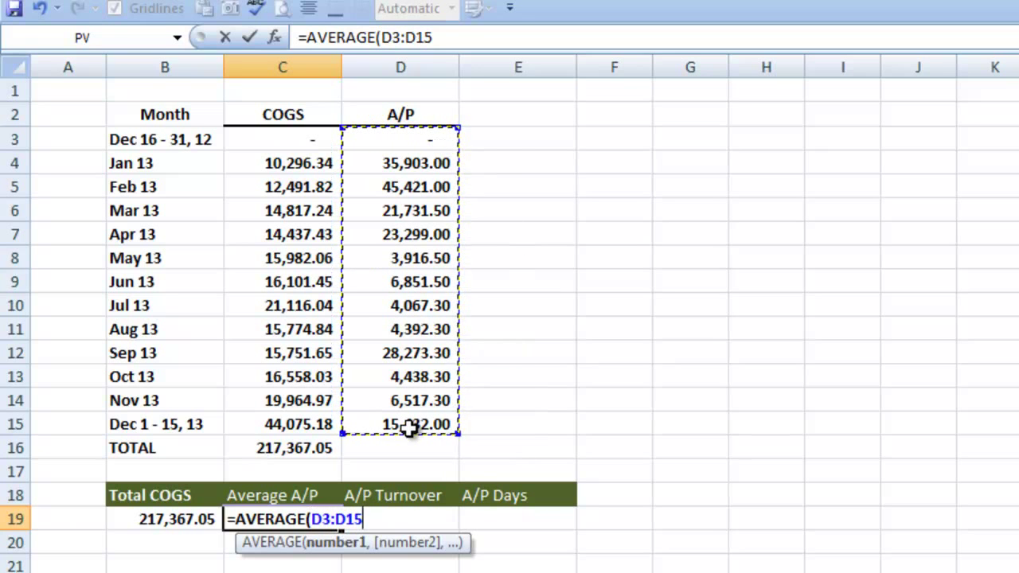
key("Tab")
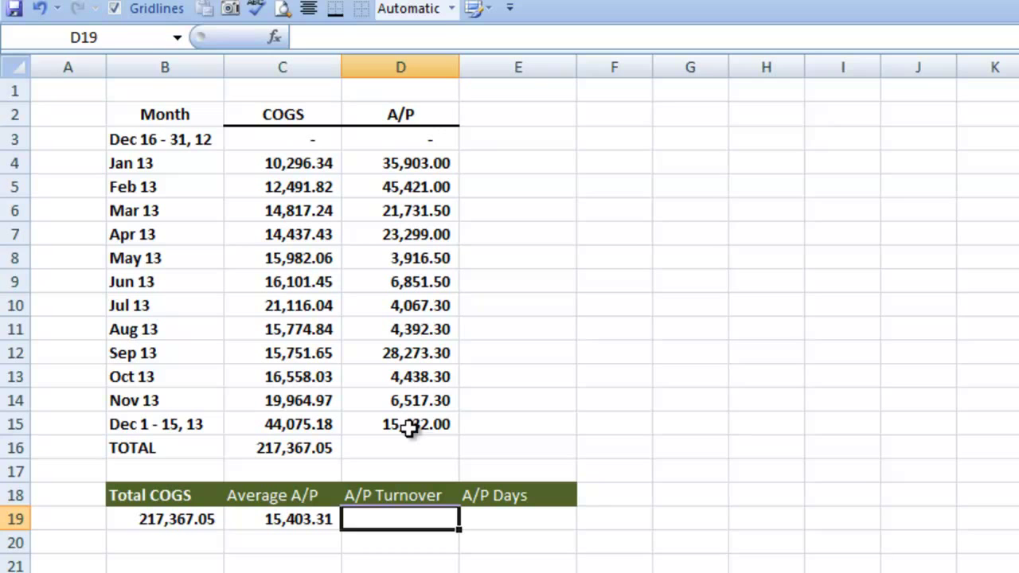
Calculate the A/P Turnover in D19 with the formula =B19/C19.
type("=")
key("Left")
key("Left")
type("/")
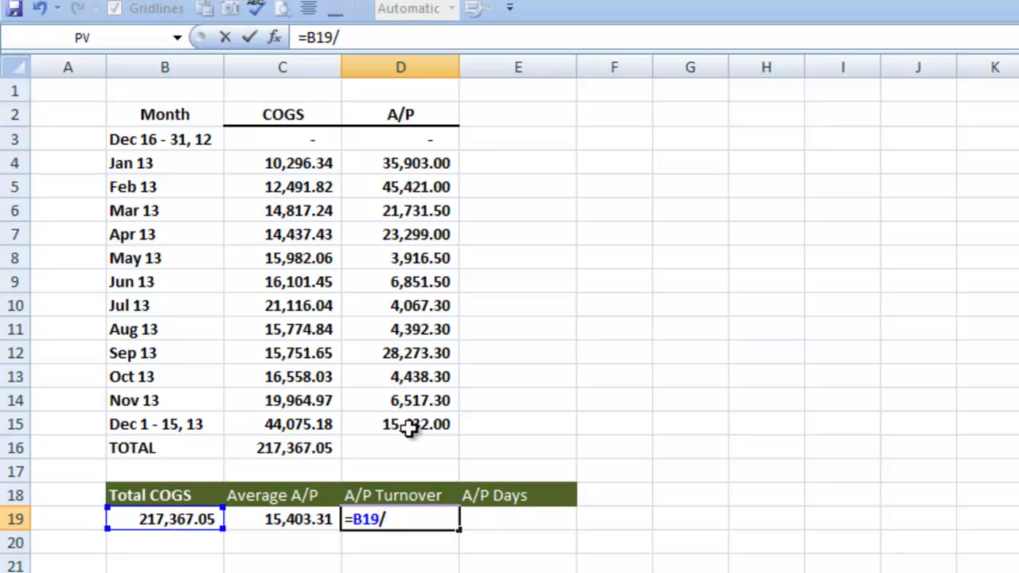
key("Left")
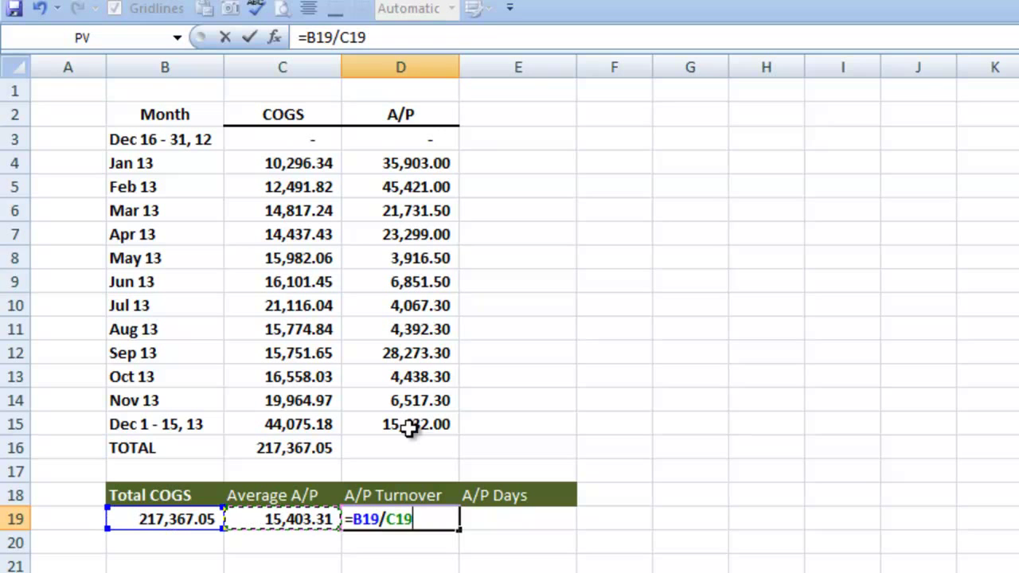
key("Tab")
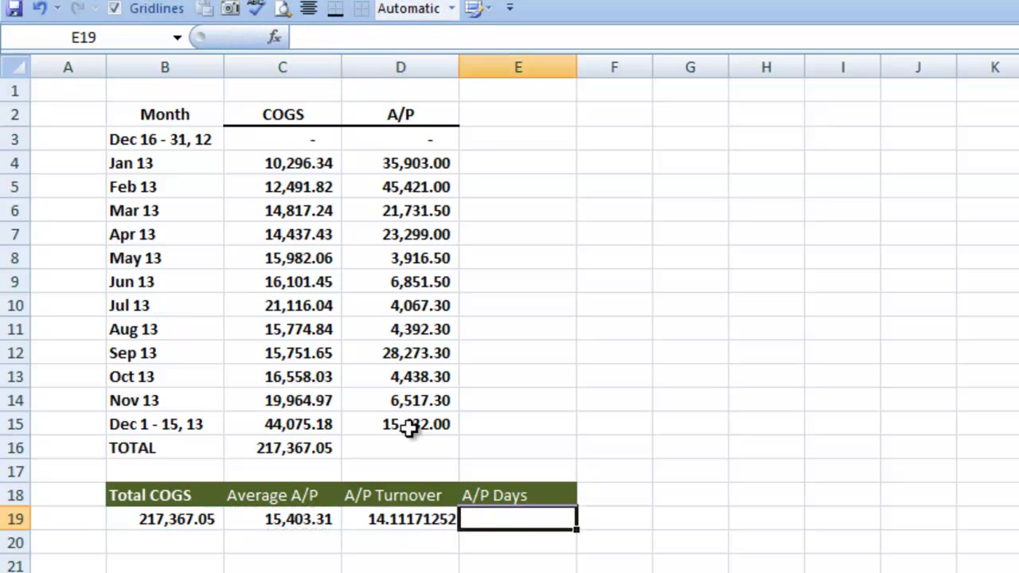
Format the A/P Turnover value in D19 as a Number with 1 decimal place.
key("Left")
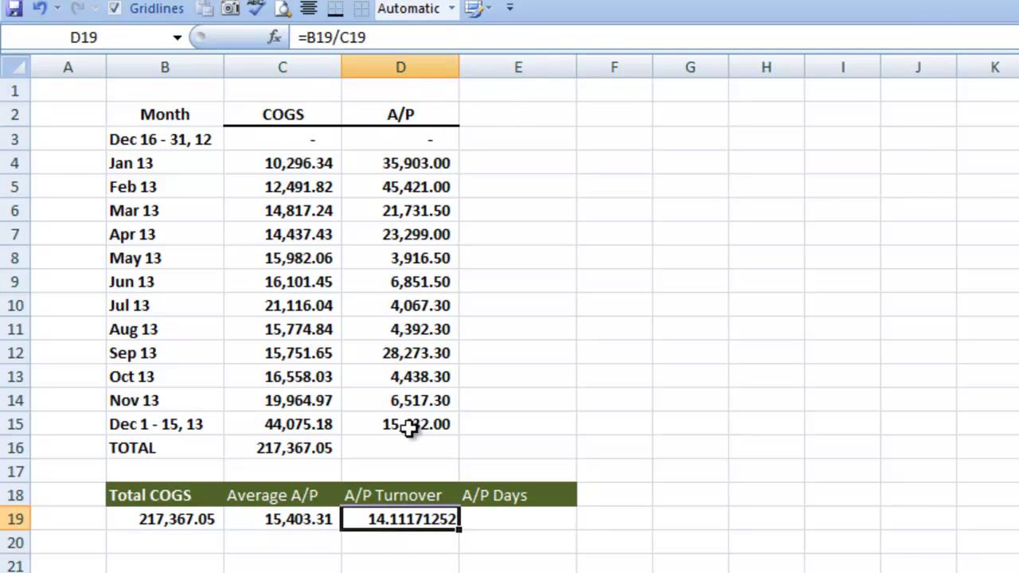
key("ctrl+1")
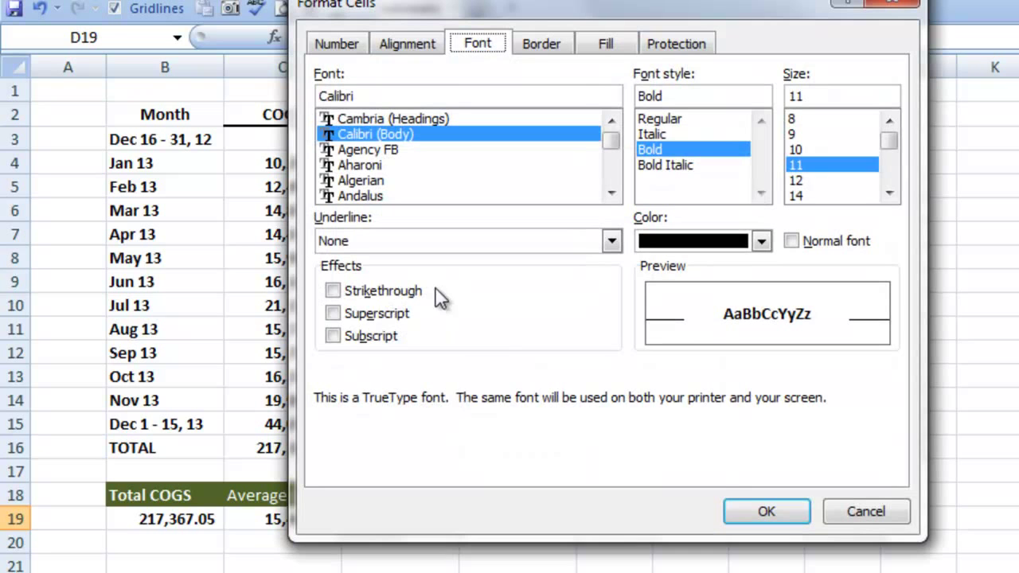
left_click(328, 44)
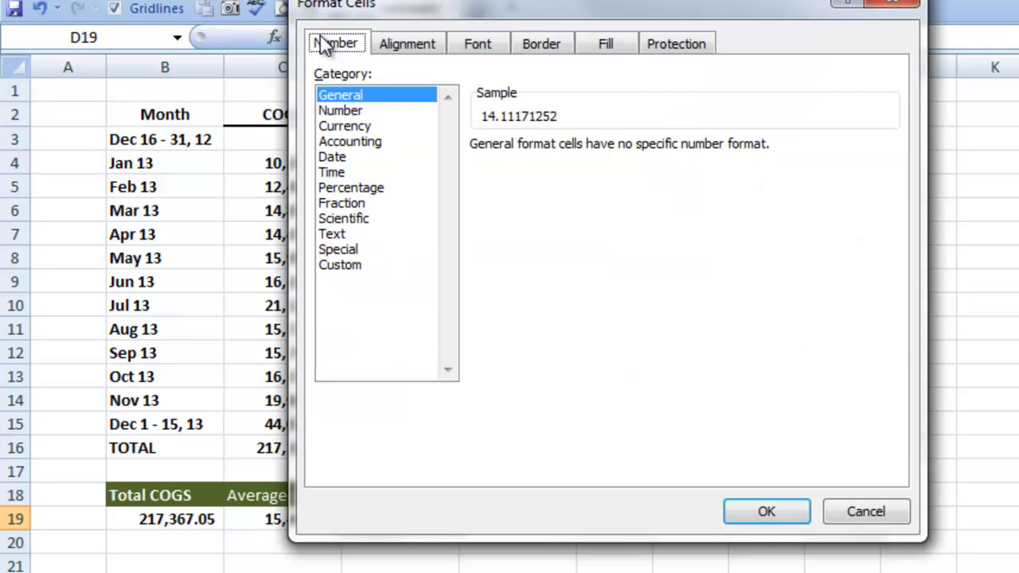
left_click(348, 111)
left_click(626, 151)
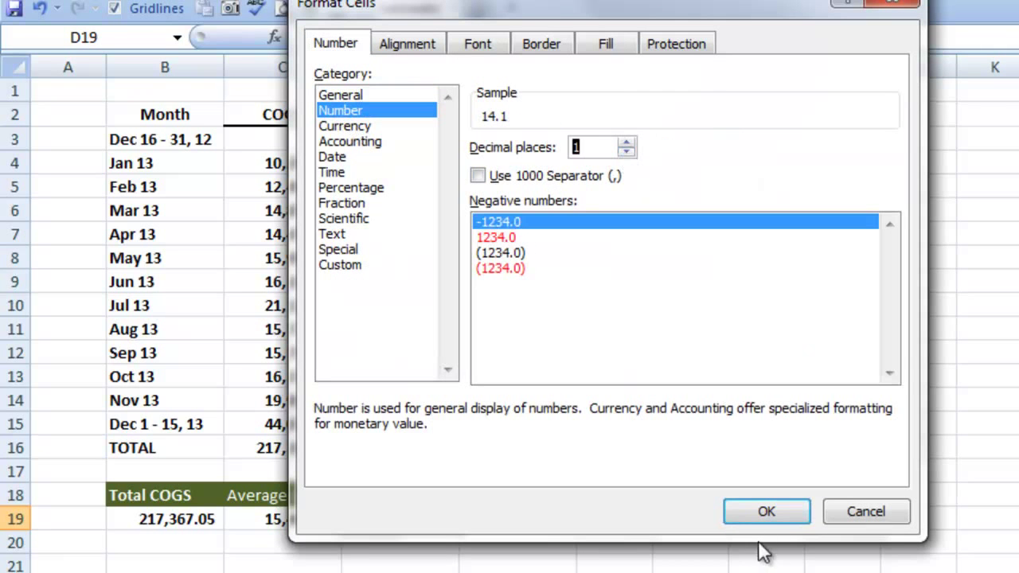
left_click(766, 511)
Calculate the A/P Days in E19 with the formula =365/D19.
key("Right")
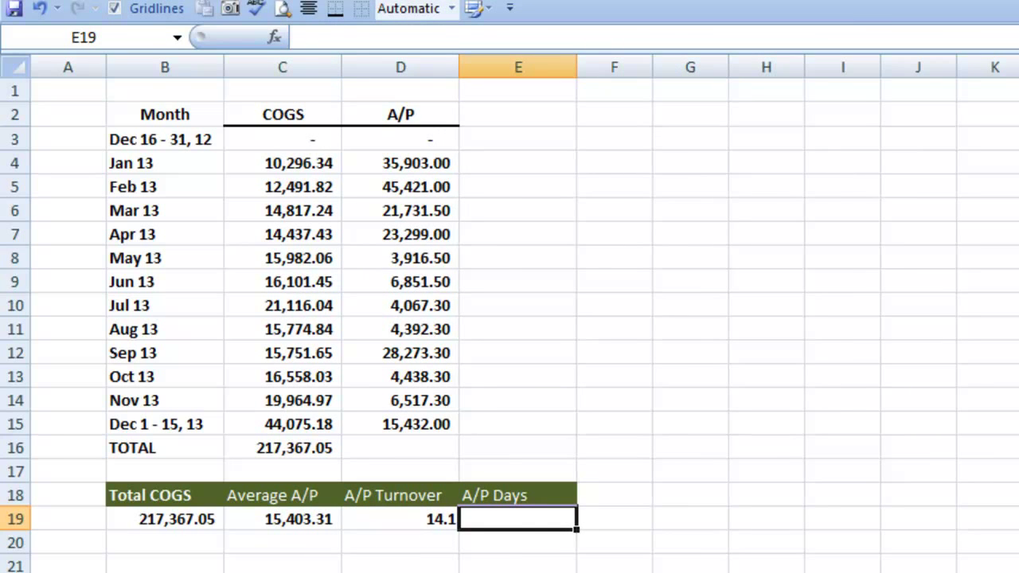
type("=")
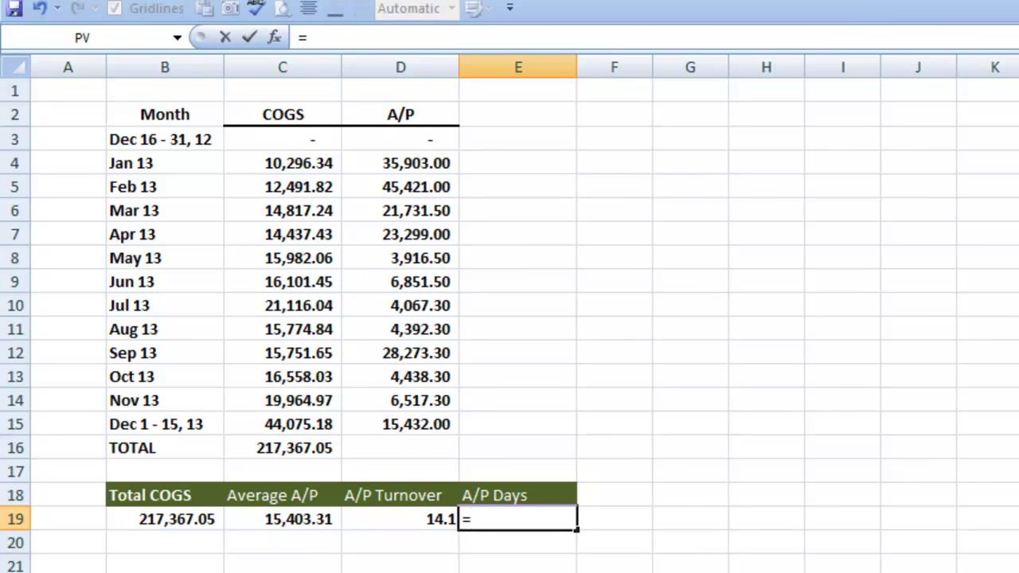
type("365/")
key("Left")
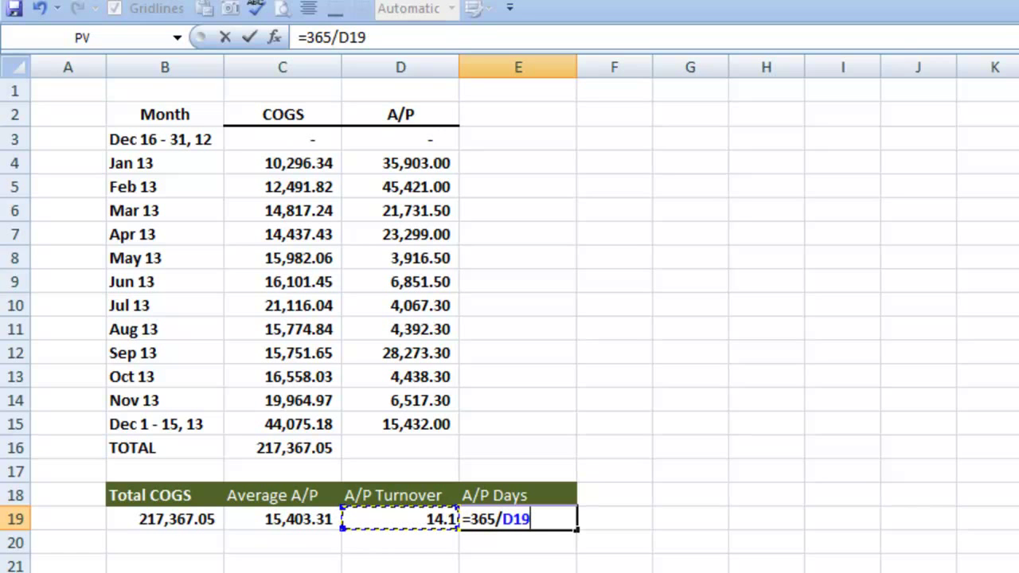
key("Tab")
Format the A/P Days value in E19 as a Number with 1 decimal place.
left_click(518, 519)
key("ctrl+1")
left_click(350, 112)
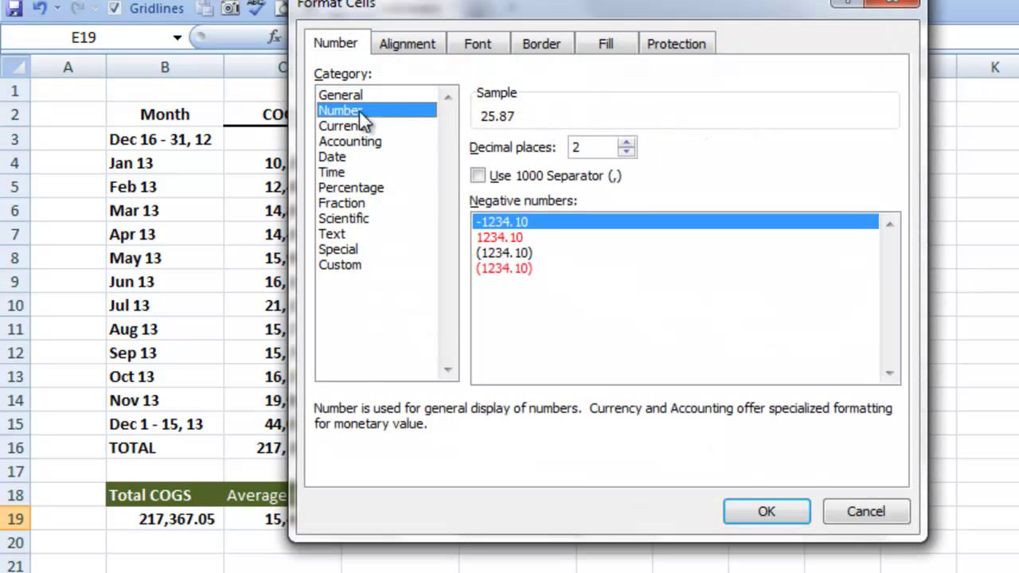
left_click(627, 152)
left_click(766, 511)
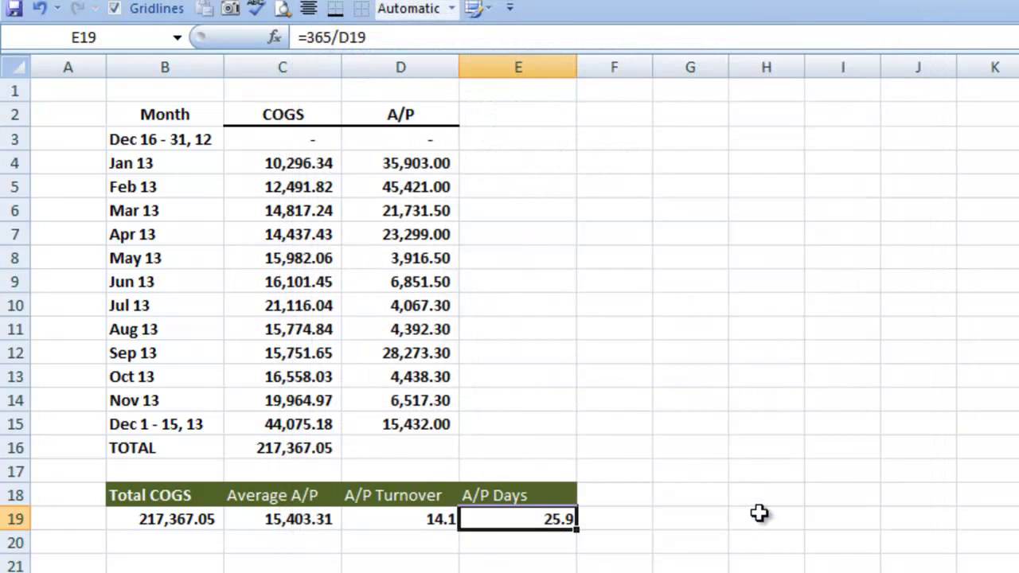
Delete the entire row 3 holding the Dec 16 - 31, 12 period.
left_click(547, 348)
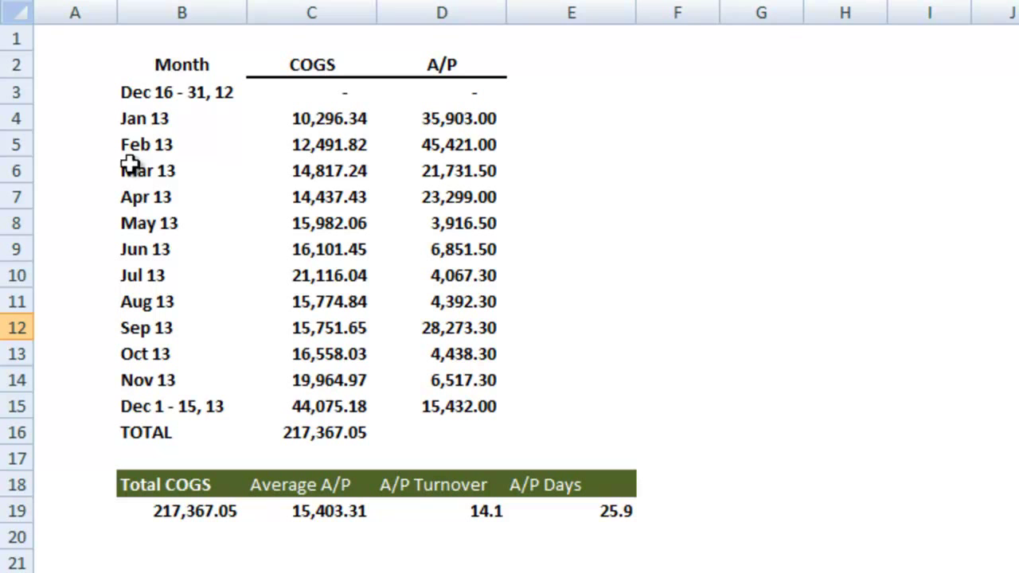
left_click(5, 93)
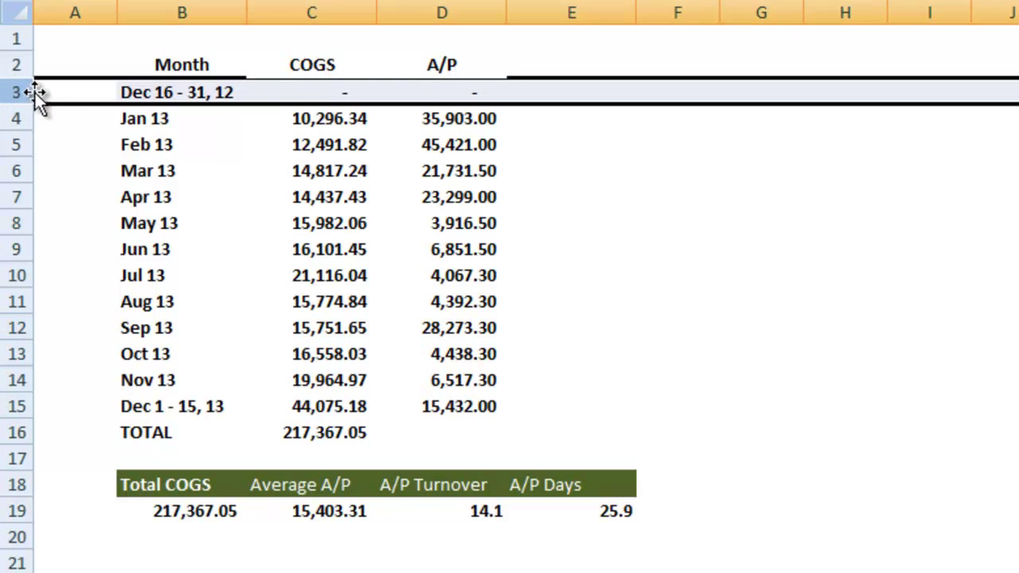
right_click(28, 93)
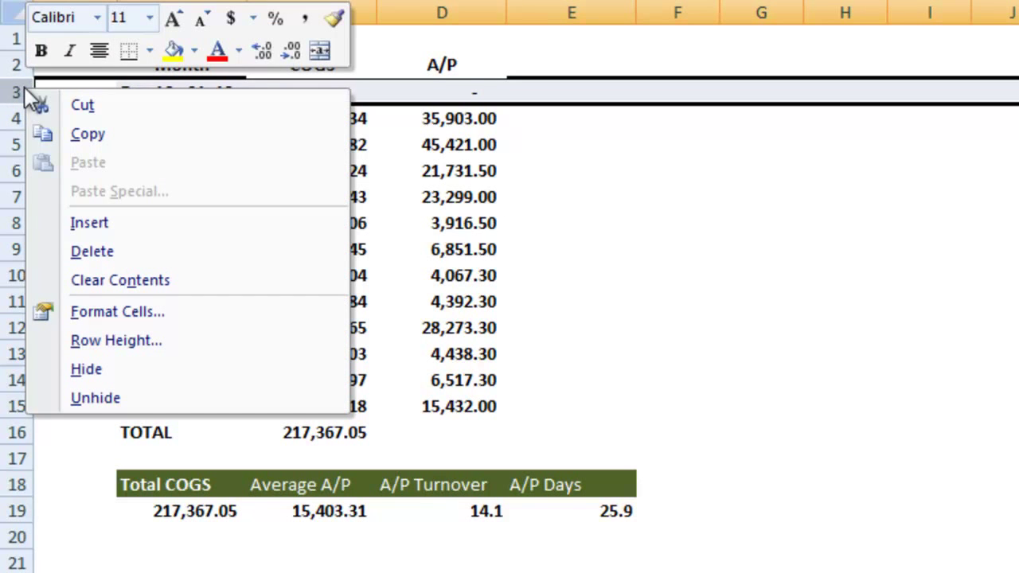
left_click(74, 248)
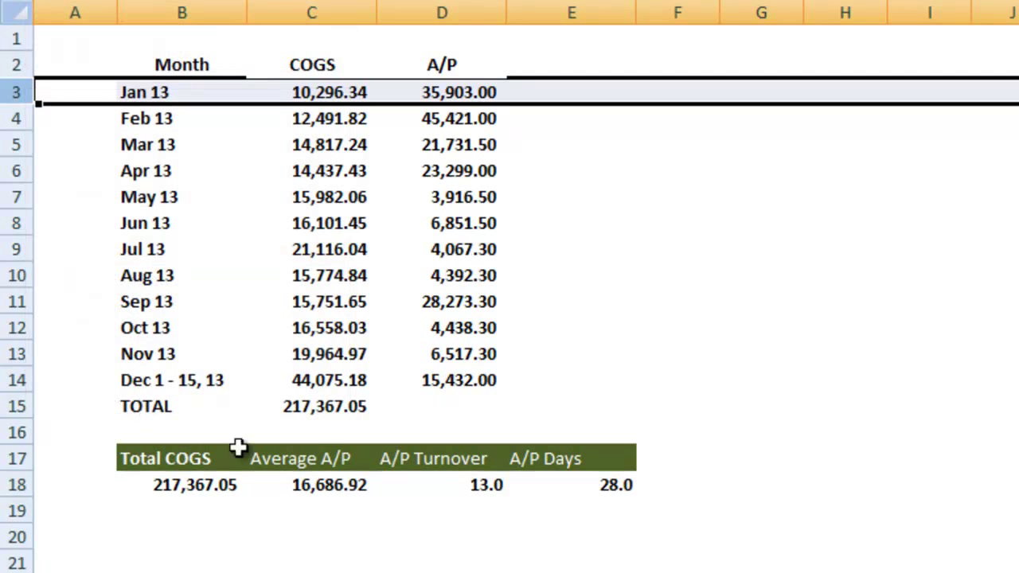
Change the A/P Days formula in E18 to =(365-16)/D18 to leave out the deleted period's 16 days.
left_click(564, 487)
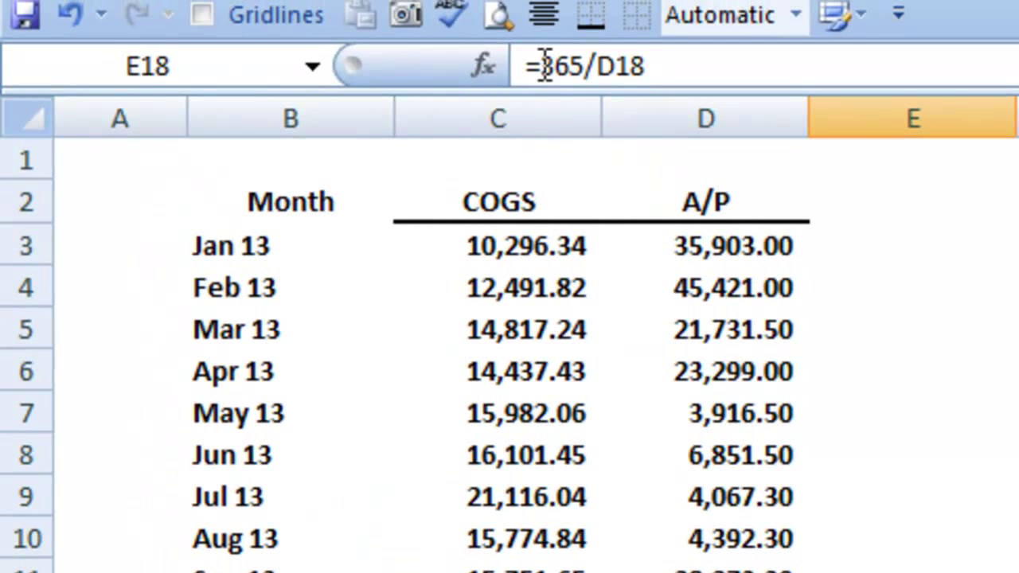
left_click(546, 68)
type("(")
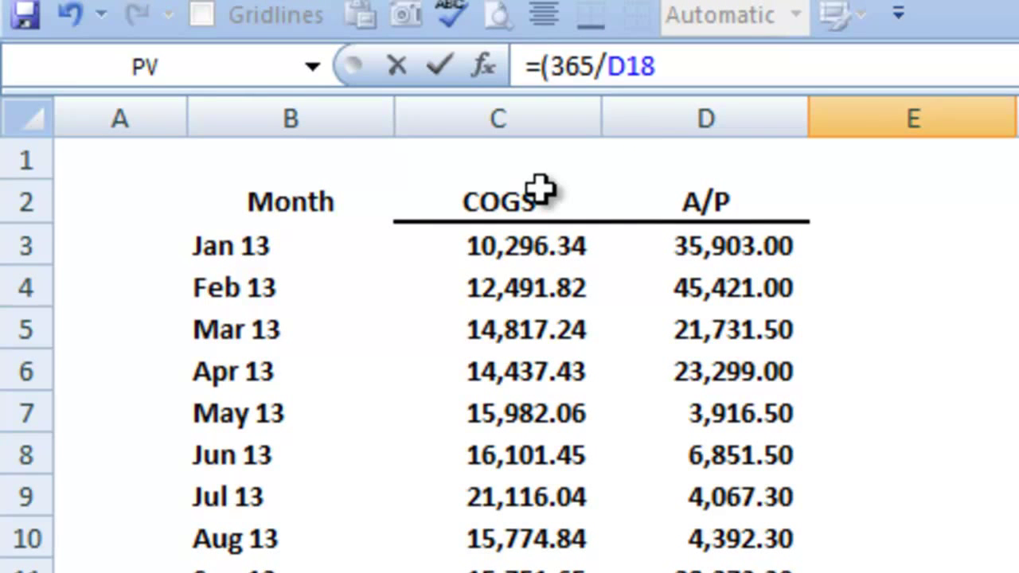
key("Right")
key("Right")
key("Right")
type("-16)")
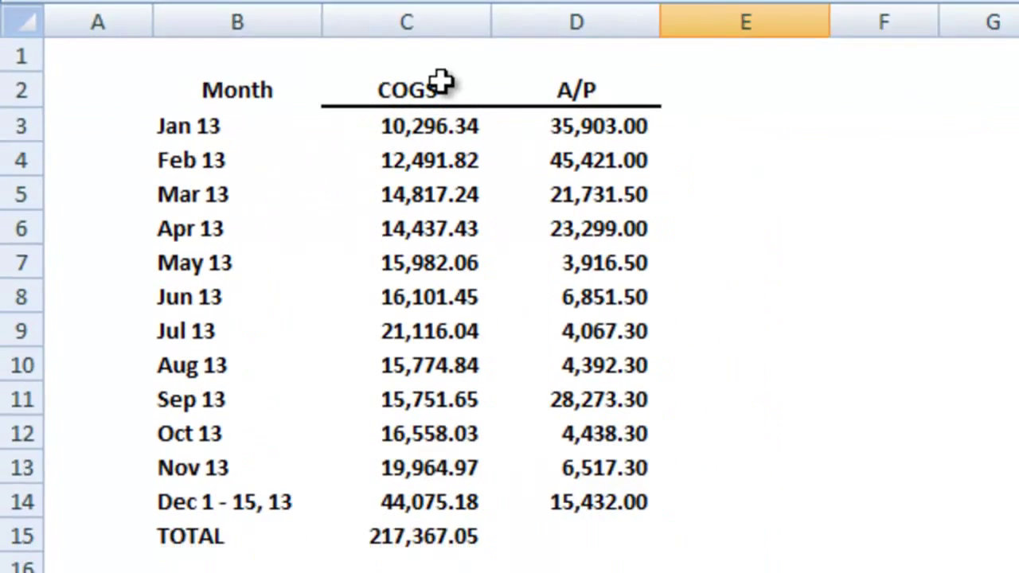
key("Tab")
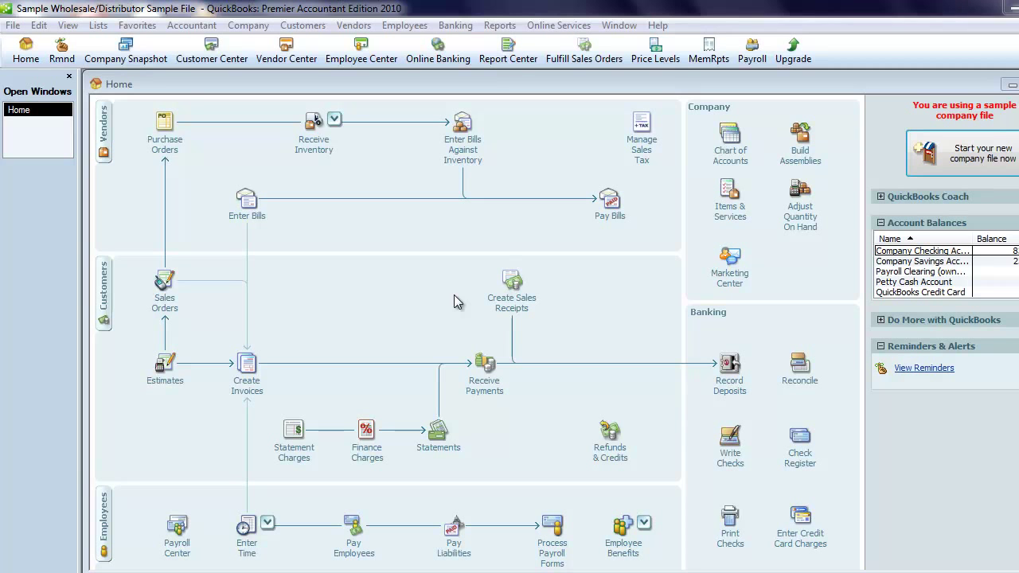
In QuickBooks, open the Vendor Phone List report from the Vendors & Payables reports.
left_click(500, 25)
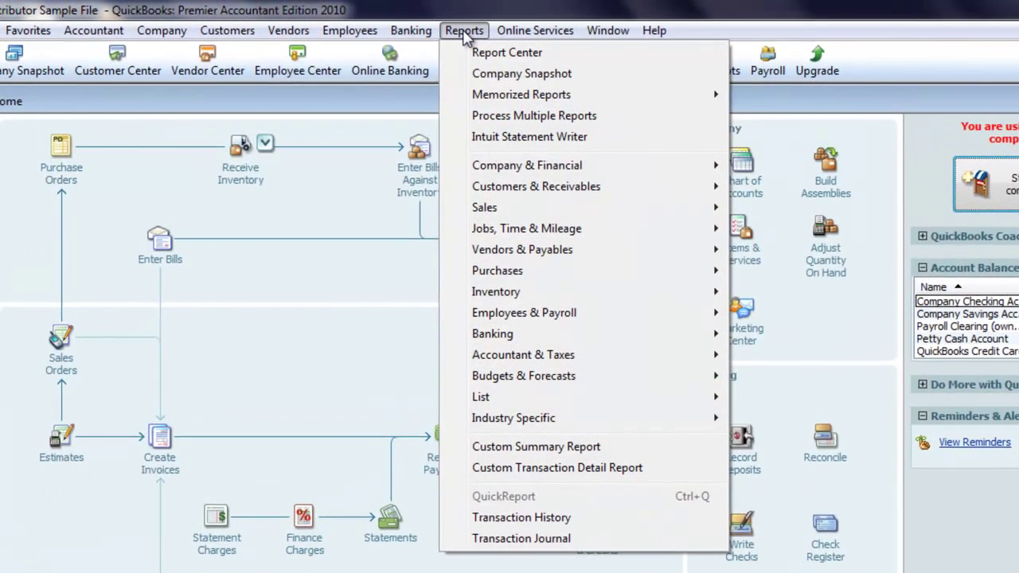
mouse_move(605, 249)
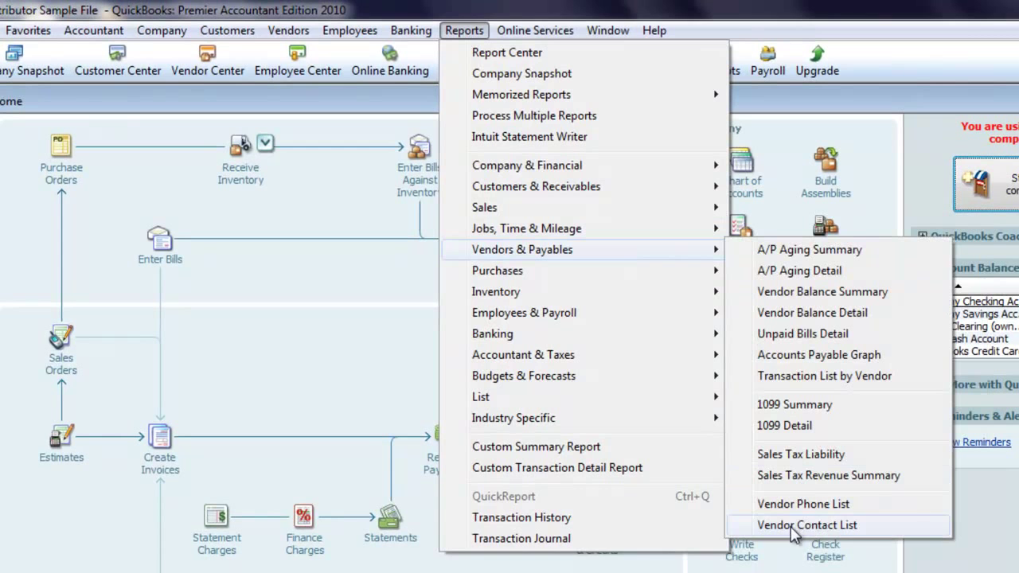
left_click(802, 506)
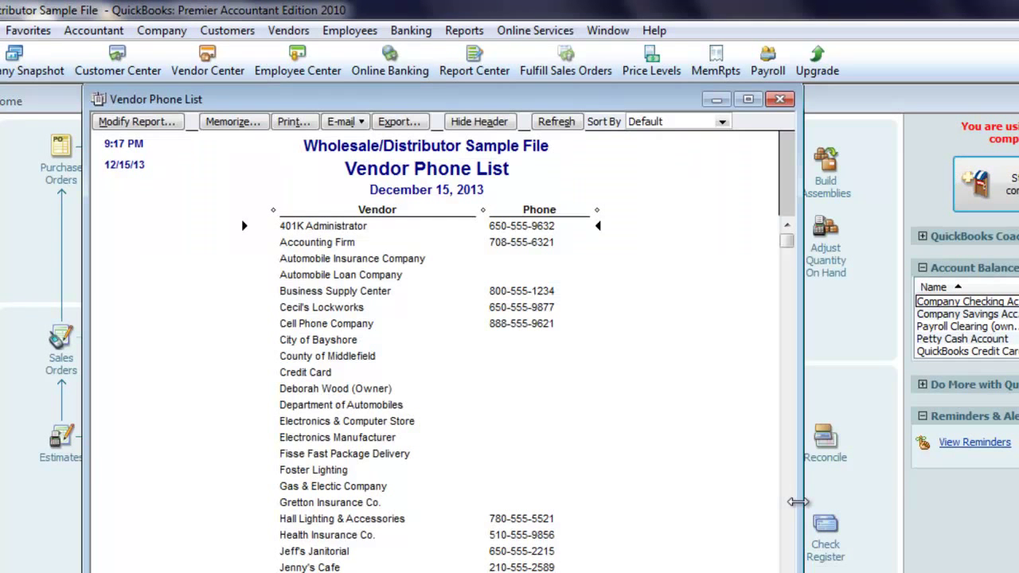
Modify the Vendor Phone List report to add the Terms column.
left_click(158, 126)
left_click_drag(300, 199, 278, 318)
left_click(174, 318)
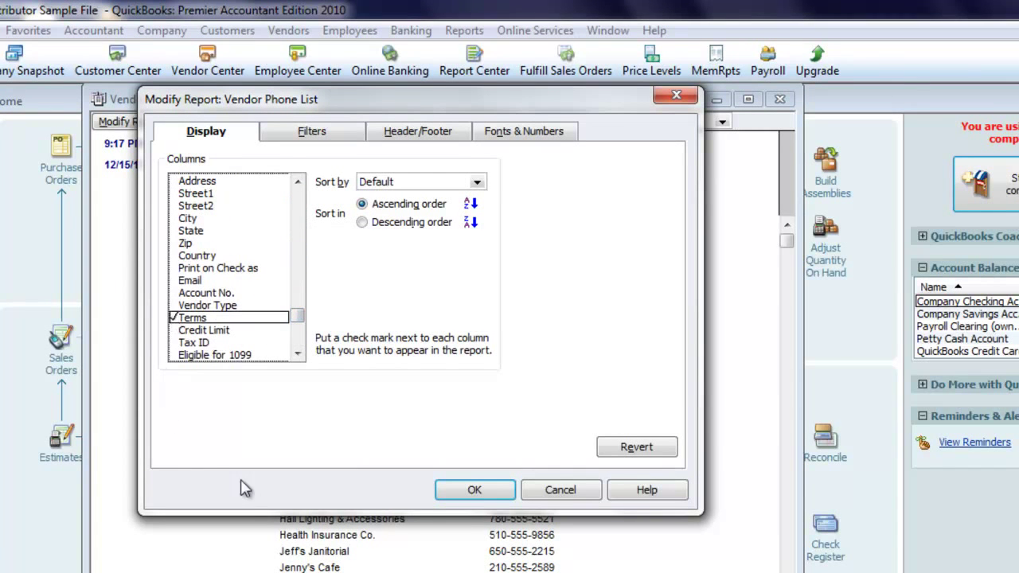
left_click(473, 490)
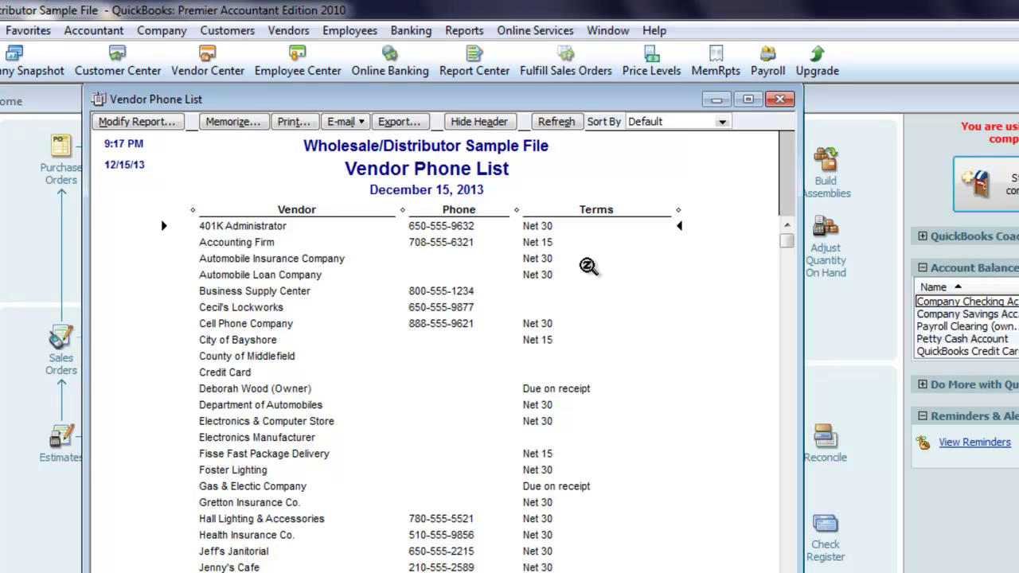
Review the payment terms of the vendors throughout the Vendor Phone List report.
scroll(709, 293, "down", 9)
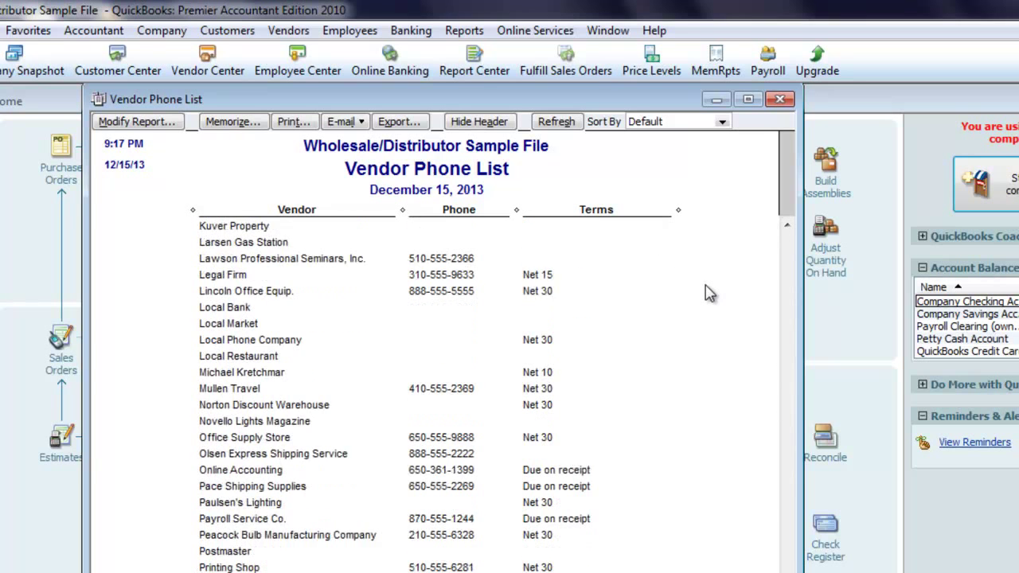
scroll(709, 293, "down", 1)
scroll(710, 293, "up", 2)
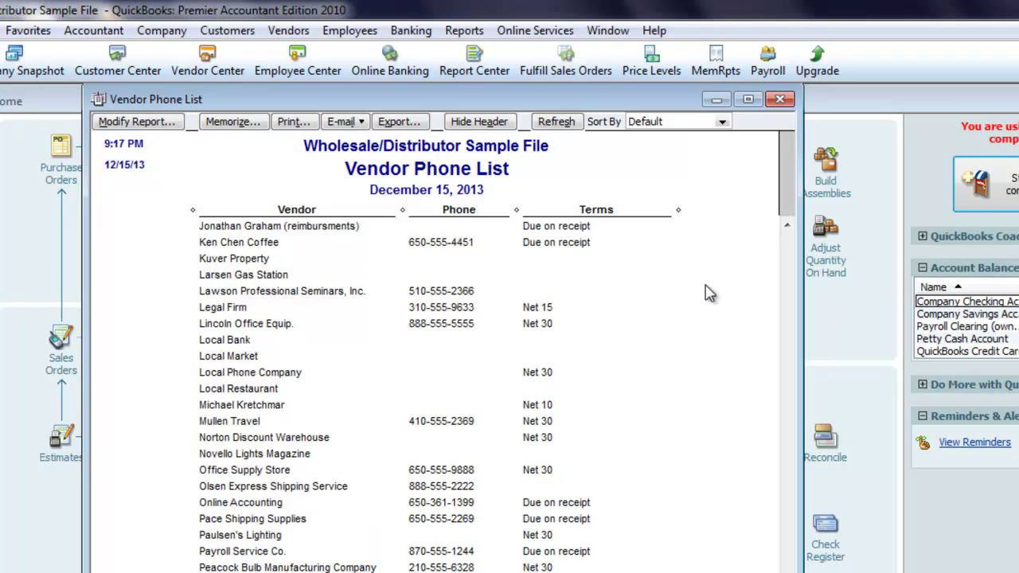
scroll(709, 293, "up", 2)
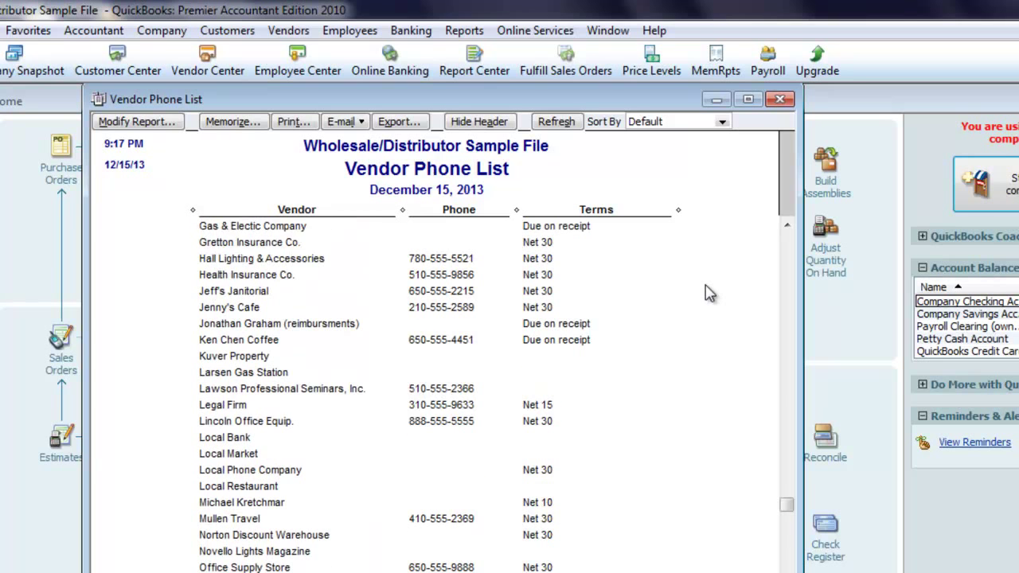
scroll(709, 293, "up", 5)
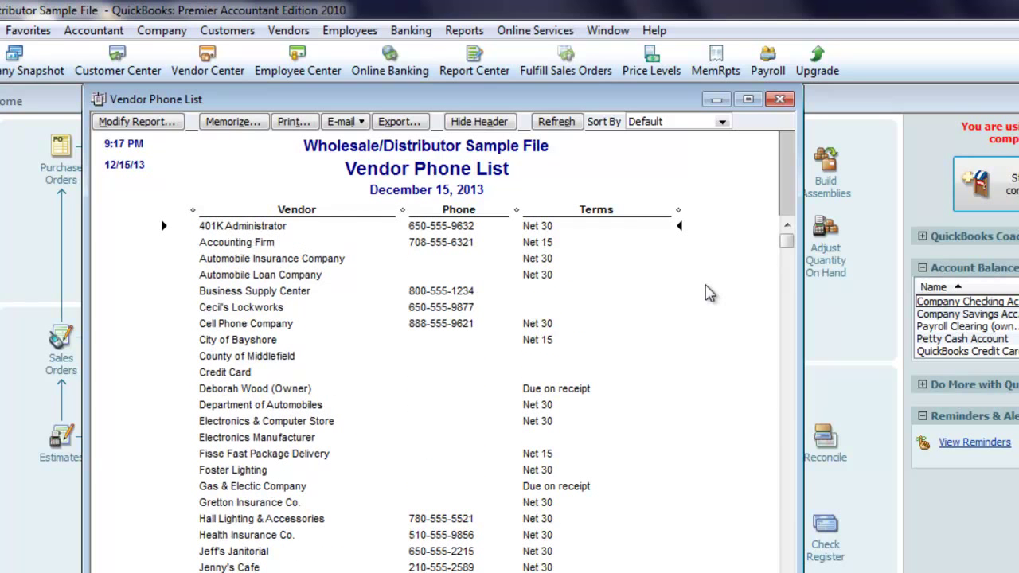